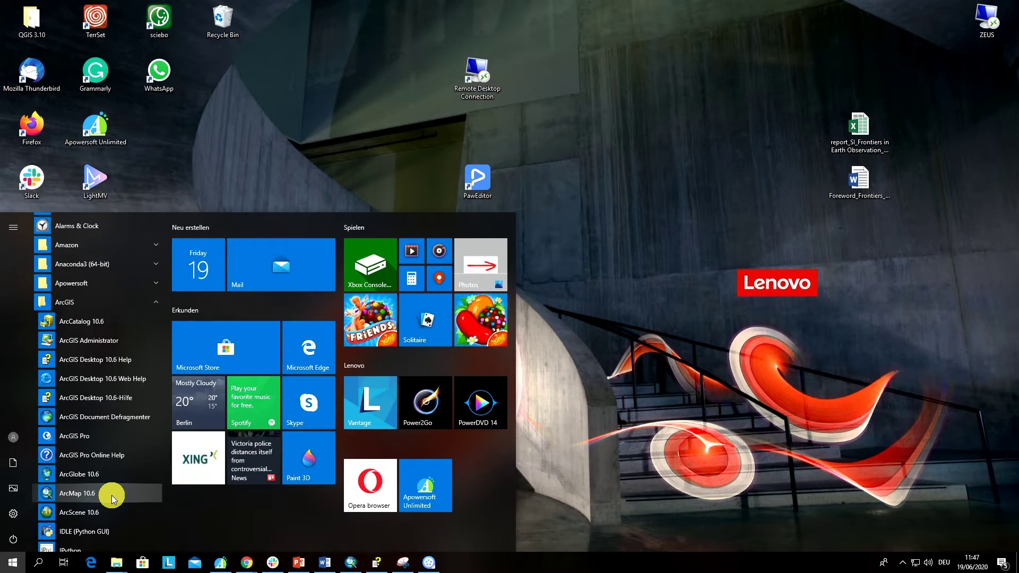
Launch ArcMap 10.6 from the Start menu and dismiss the Feature Expiration warning
left_click(111, 495)
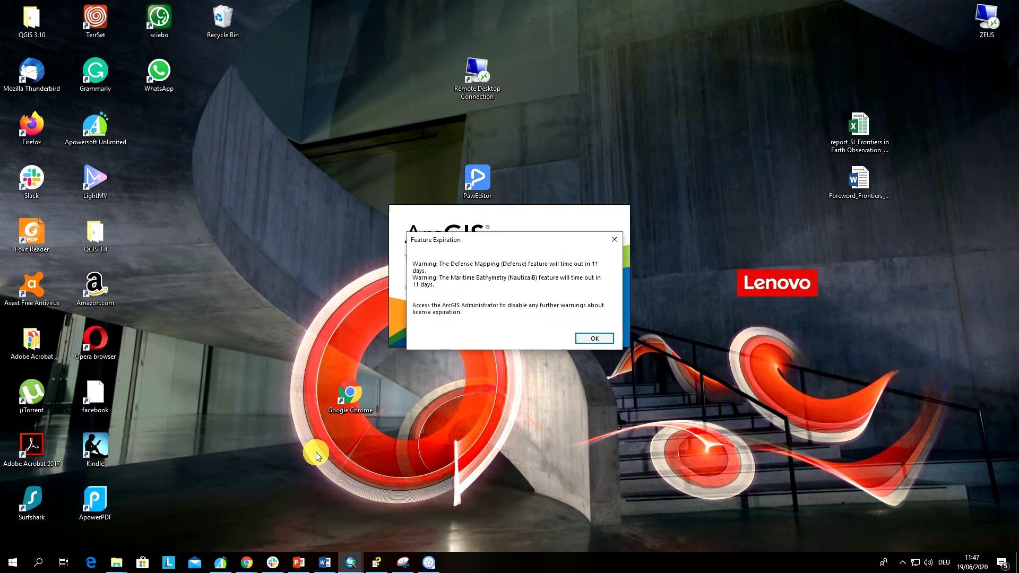
left_click(616, 238)
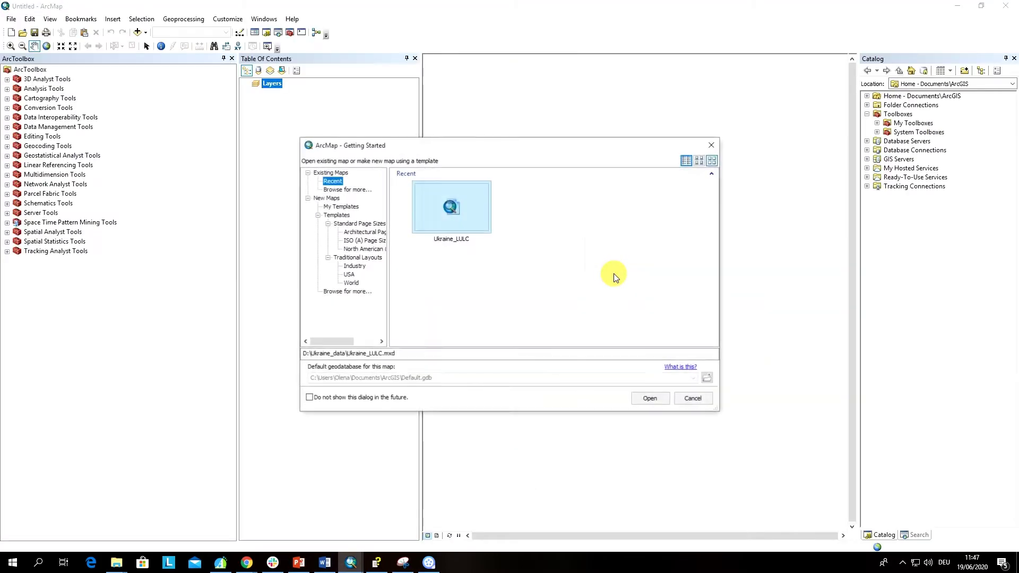
Close the ArcMap Getting Started dialog without opening the recent Ukraine_LULC map
left_click(711, 144)
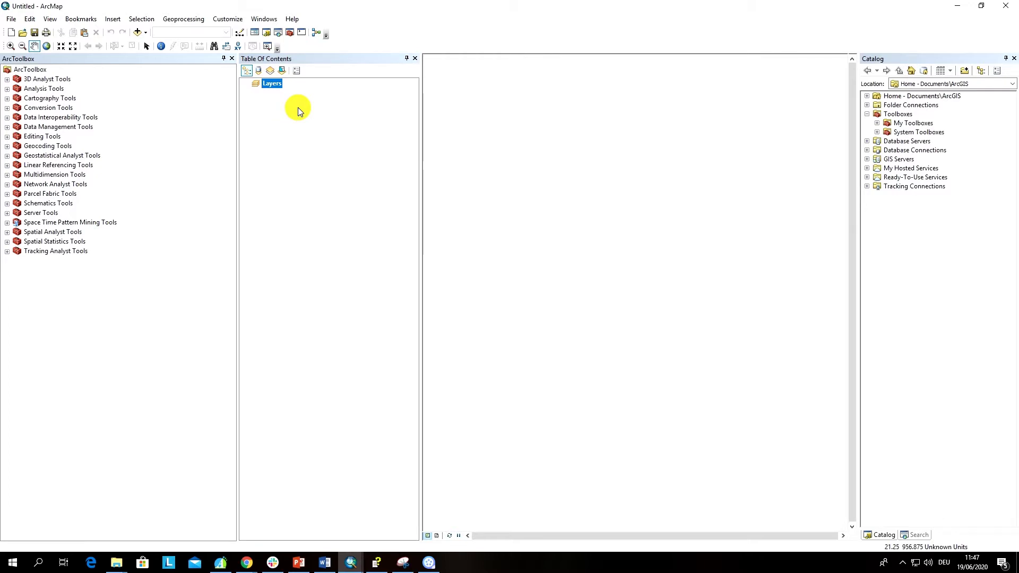
Save the empty map document as Unsupervised_class via File > Save As in LULC_ArcGIS
left_click(11, 18)
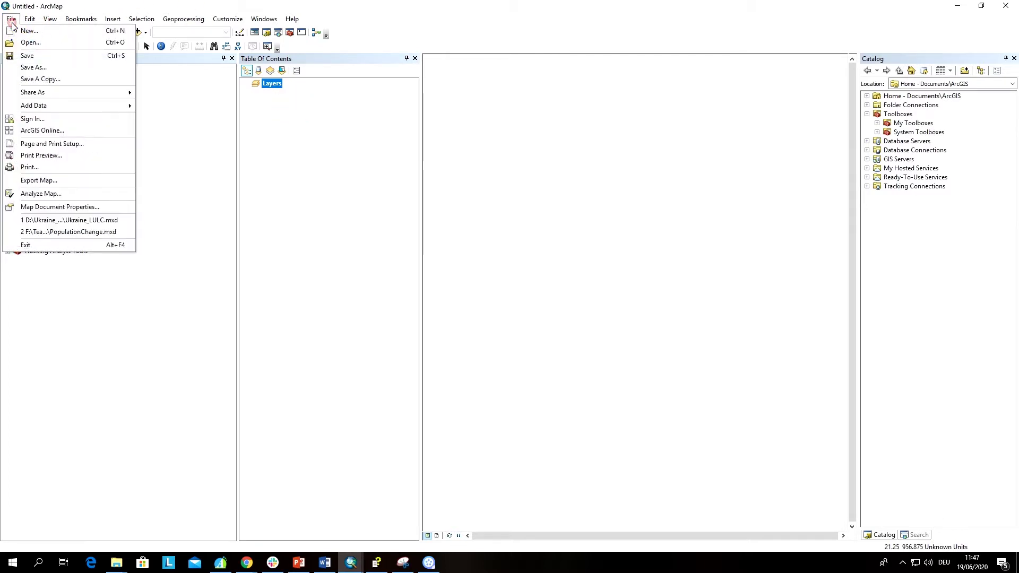
left_click(30, 67)
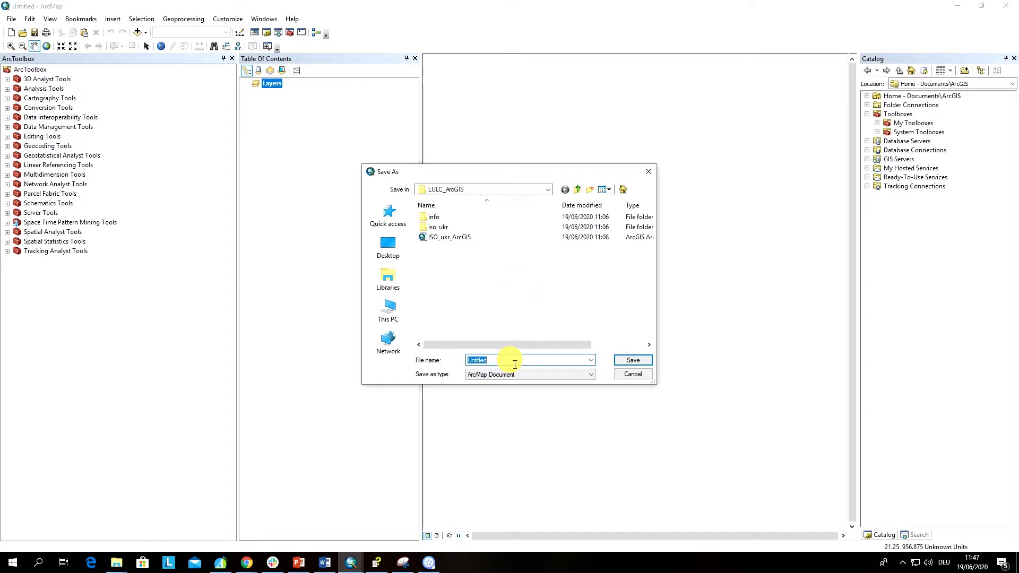
type("Unsuper")
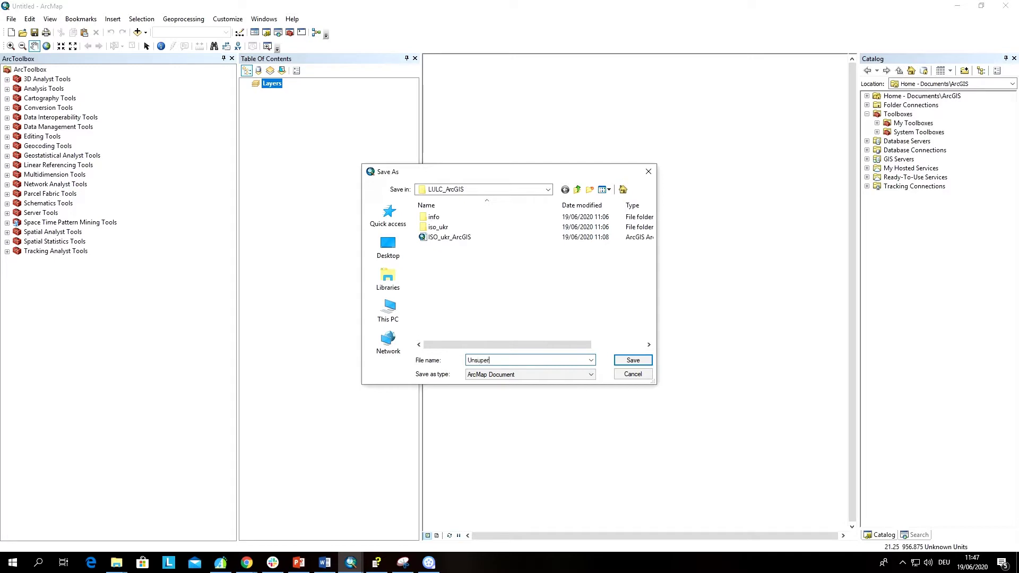
type("vised_class")
left_click(632, 360)
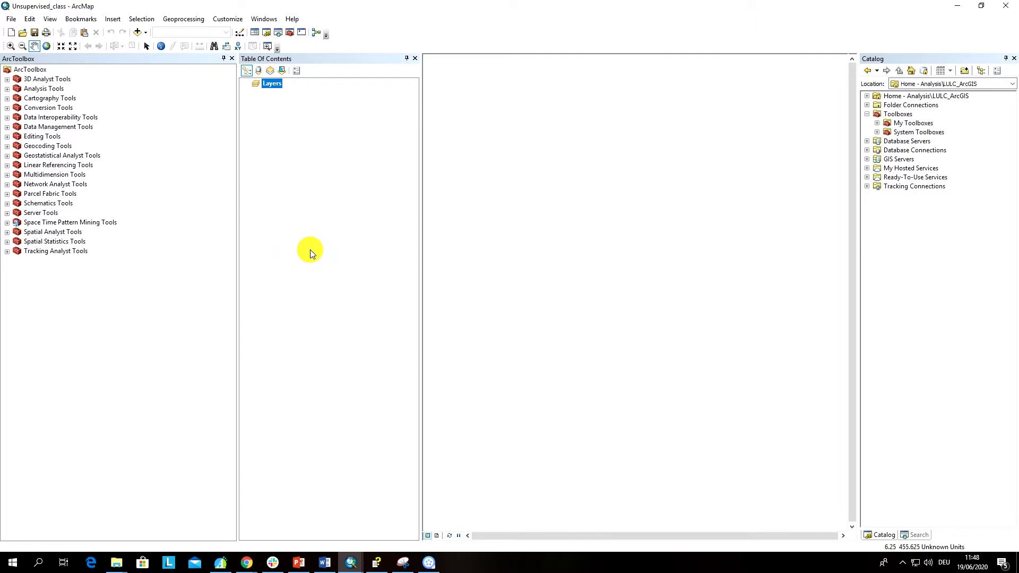
Add composite_mid_median.tif from ImageComposites_2015 to the map as an RGB layer
left_click(137, 33)
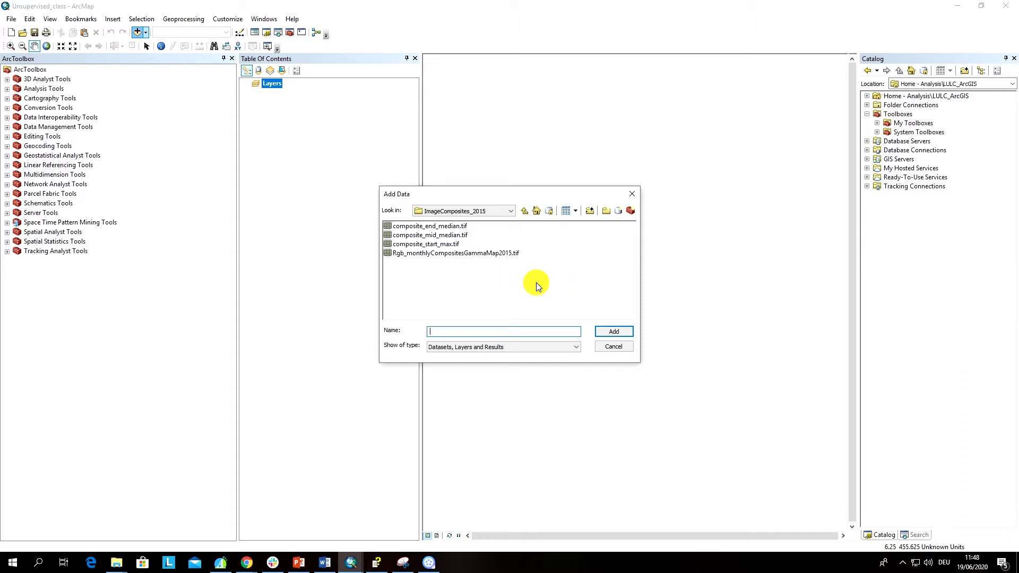
left_click(462, 235)
left_click(462, 236)
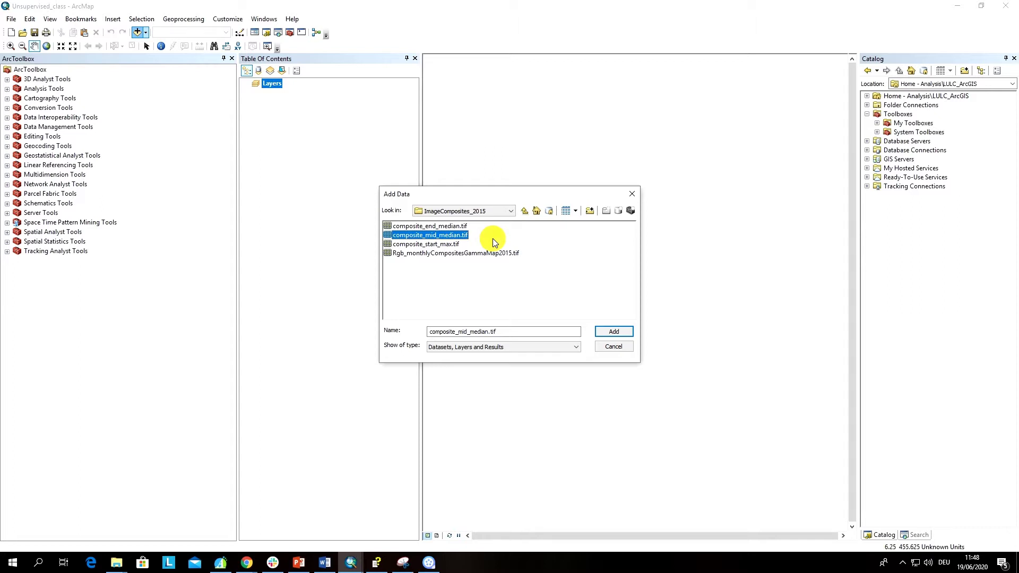
left_click(609, 332)
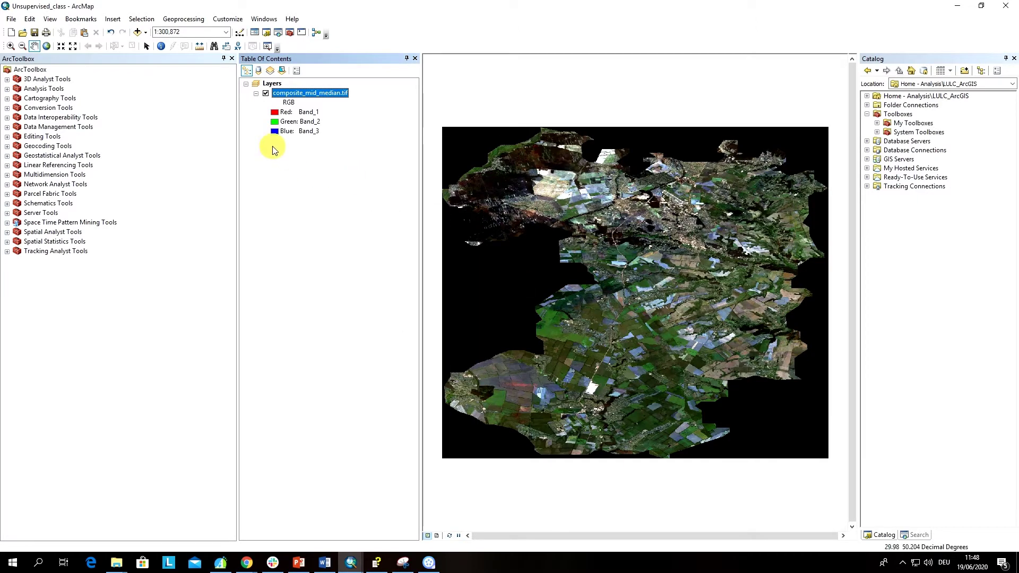
Narrow the ArcToolbox and Table Of Contents panels to enlarge the map view
left_click_drag(238, 161, 205, 163)
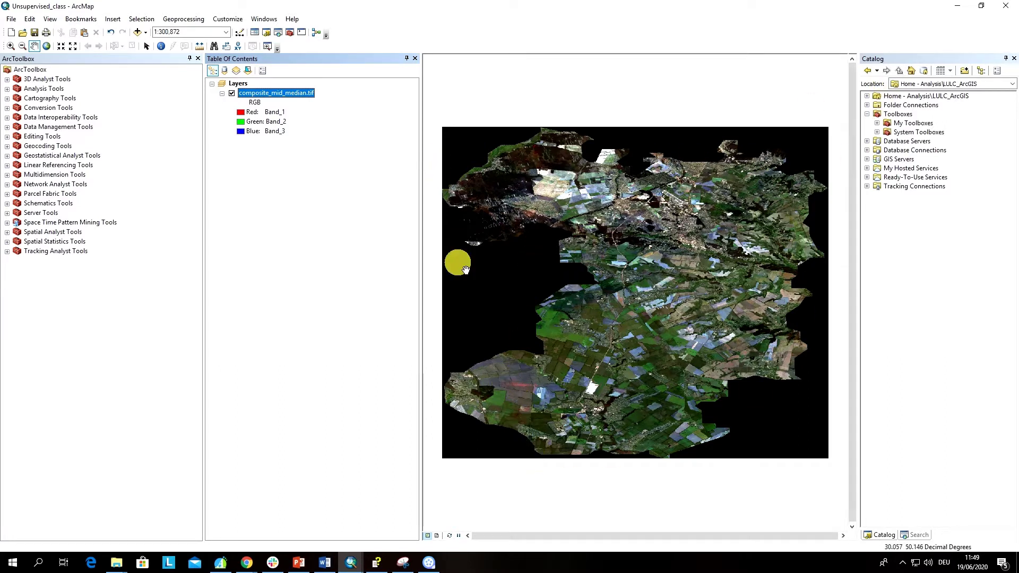
left_click_drag(422, 185, 388, 202)
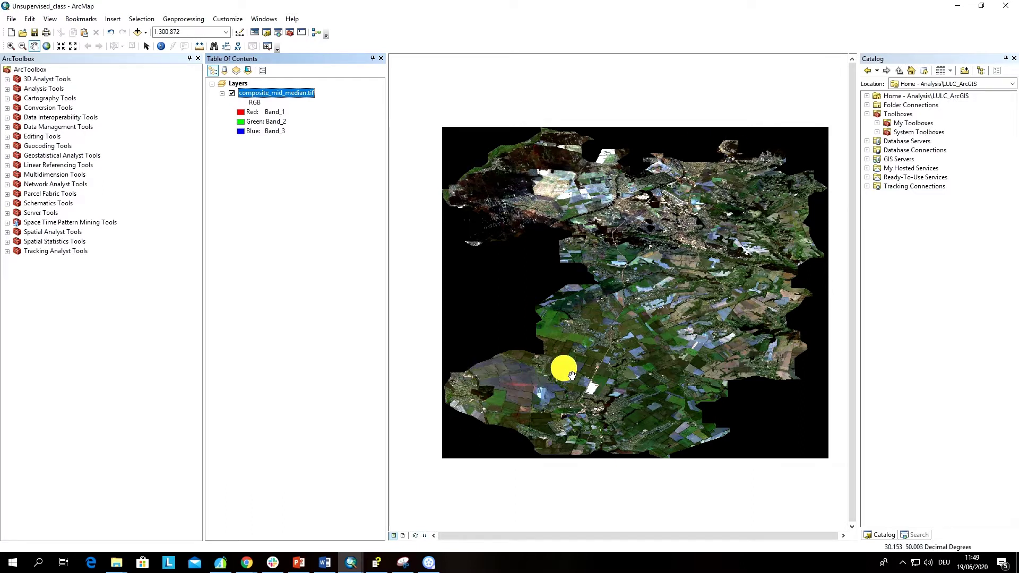
right_click(301, 96)
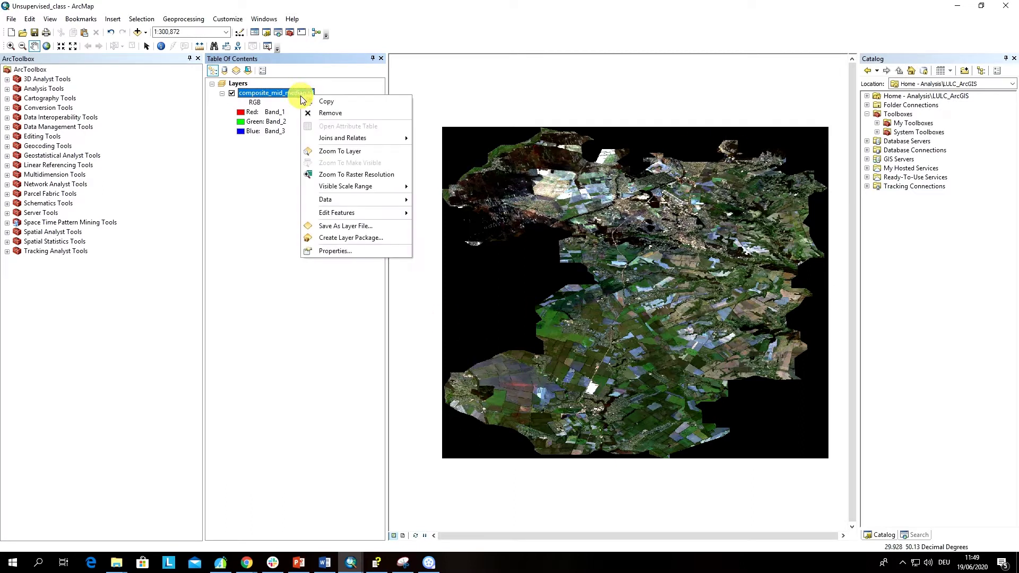
left_click(343, 257)
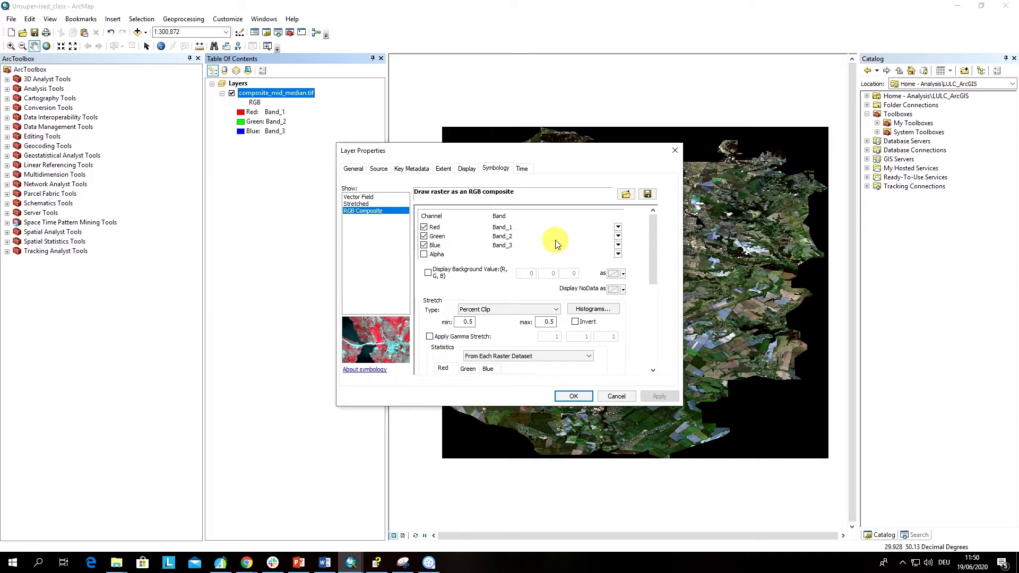
left_click(617, 227)
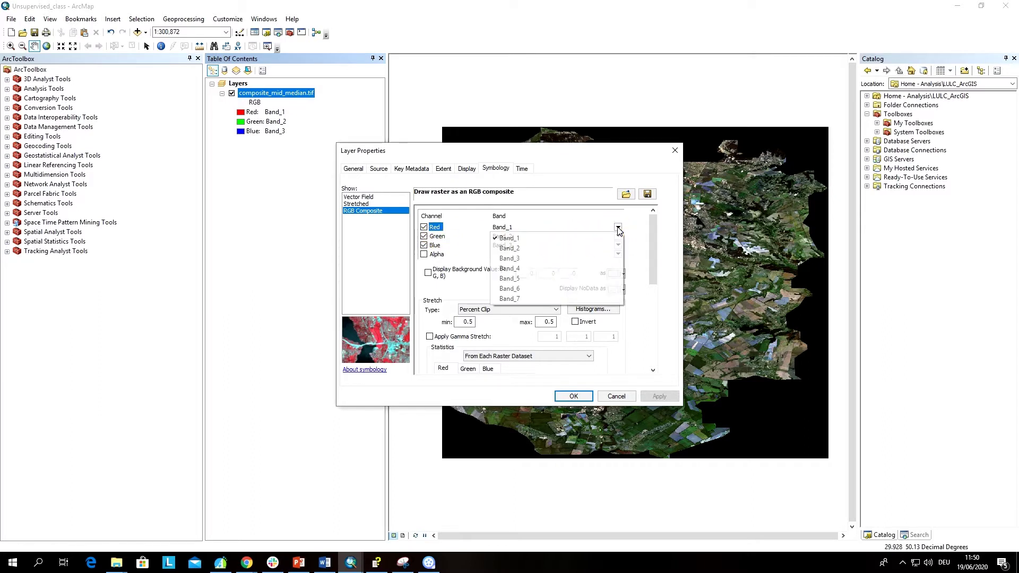
left_click(618, 227)
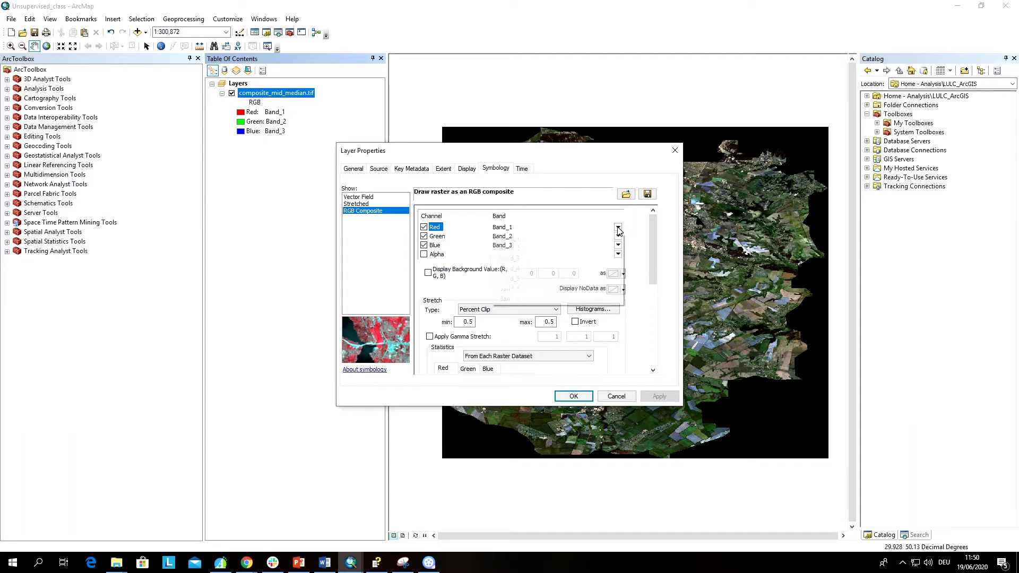
left_click(617, 227)
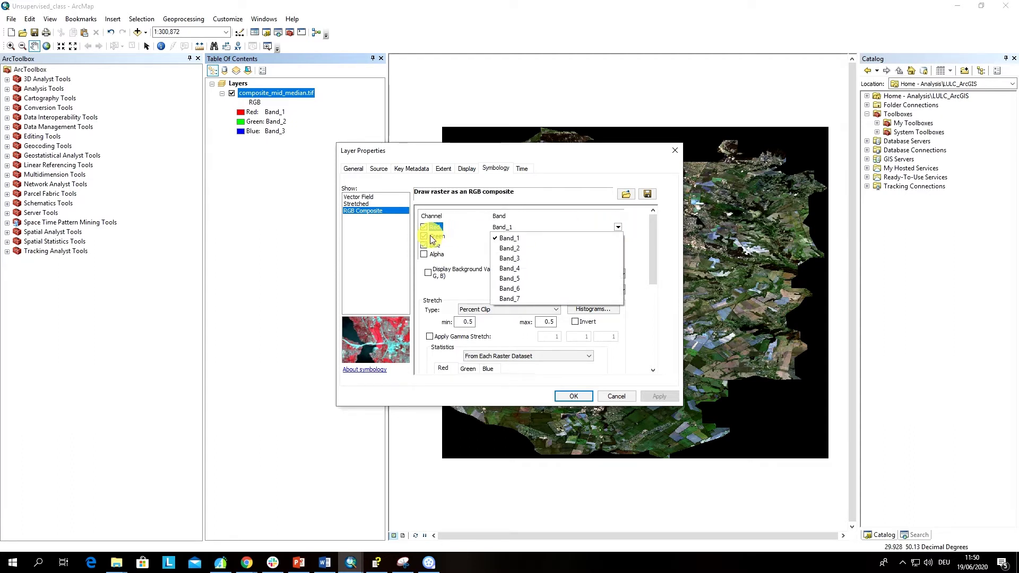
left_click(367, 212)
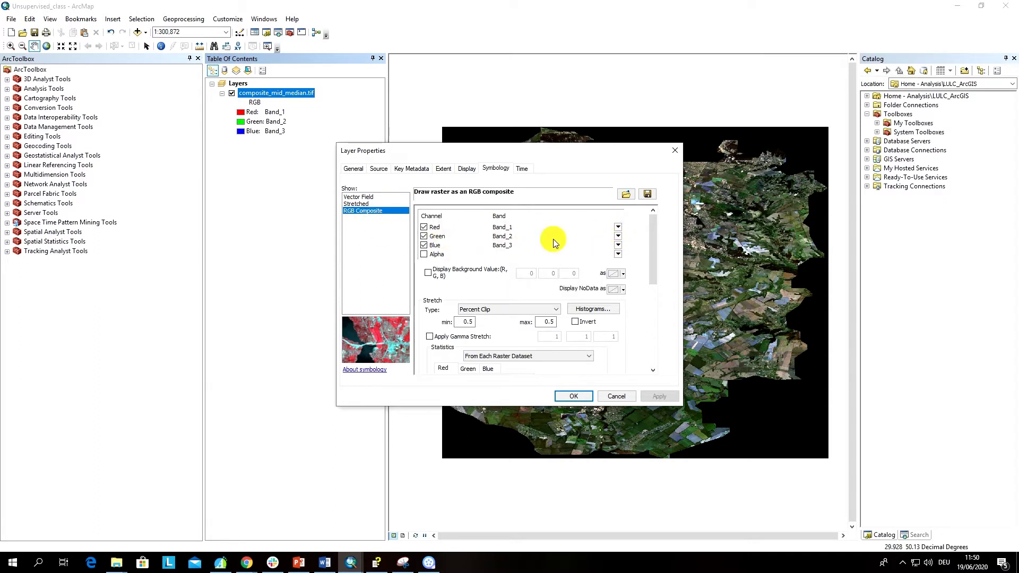
left_click(674, 151)
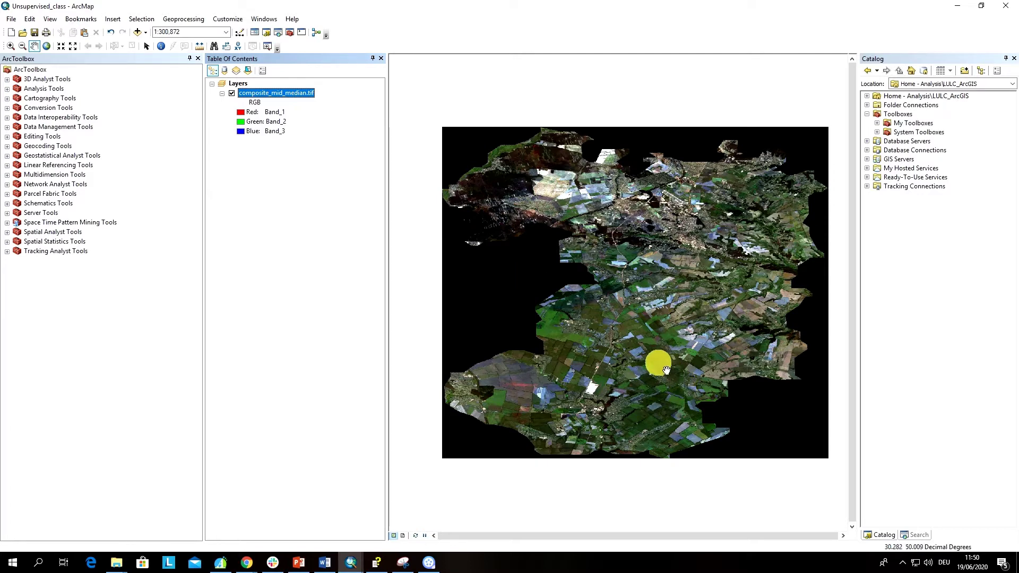
Zoom to 1:250,000 and pan so the whole composite_mid_median.tif image fits the view
scroll(655, 366, "up", 1)
scroll(655, 368, "down", 3)
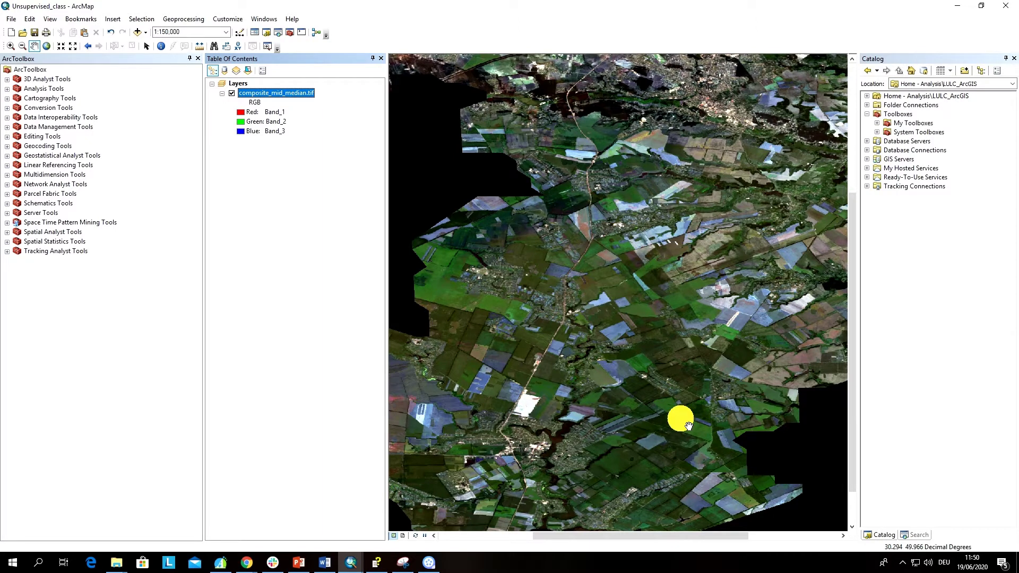
left_click_drag(675, 416, 731, 270)
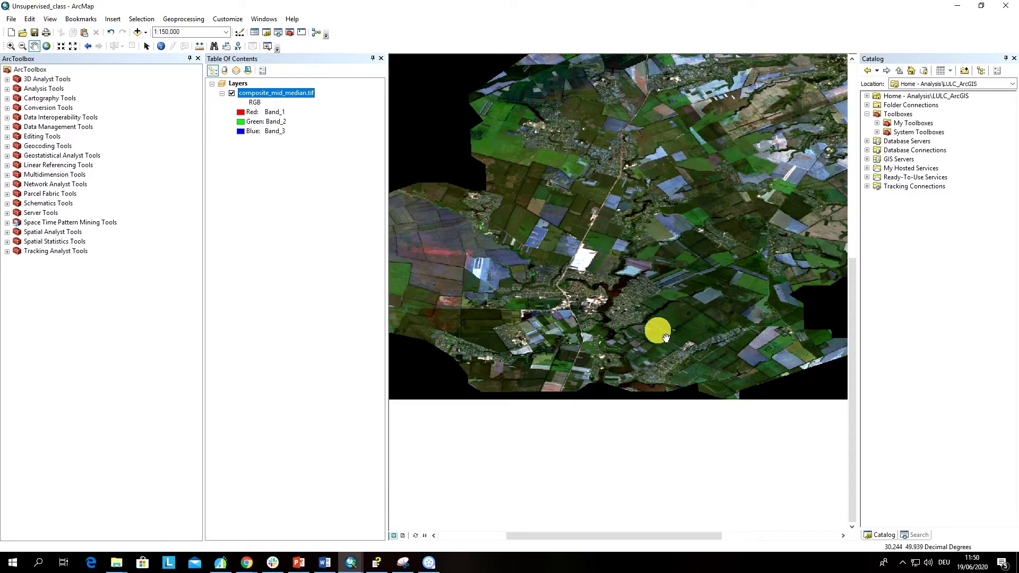
left_click_drag(690, 226, 598, 393)
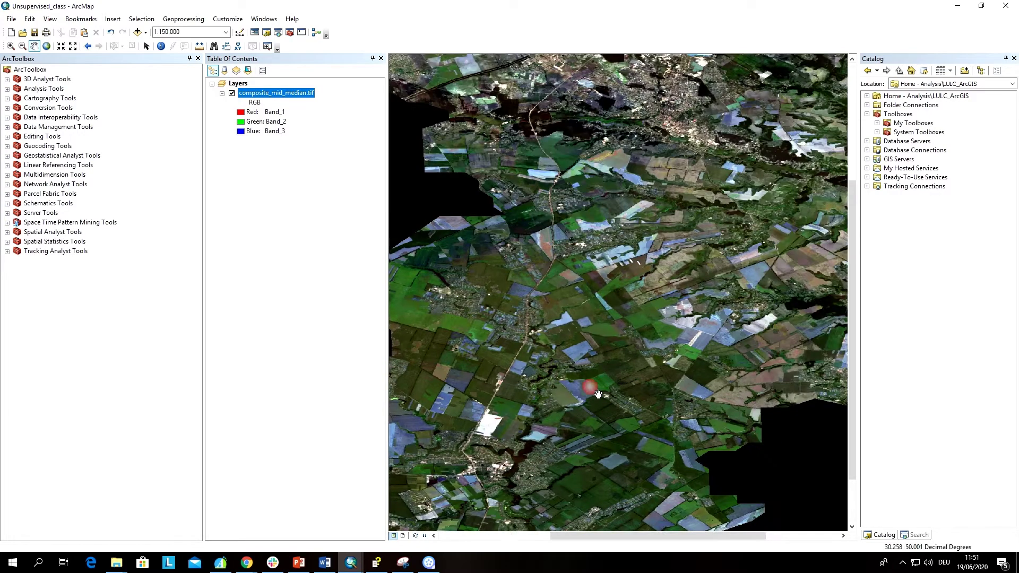
left_click_drag(690, 140, 700, 272)
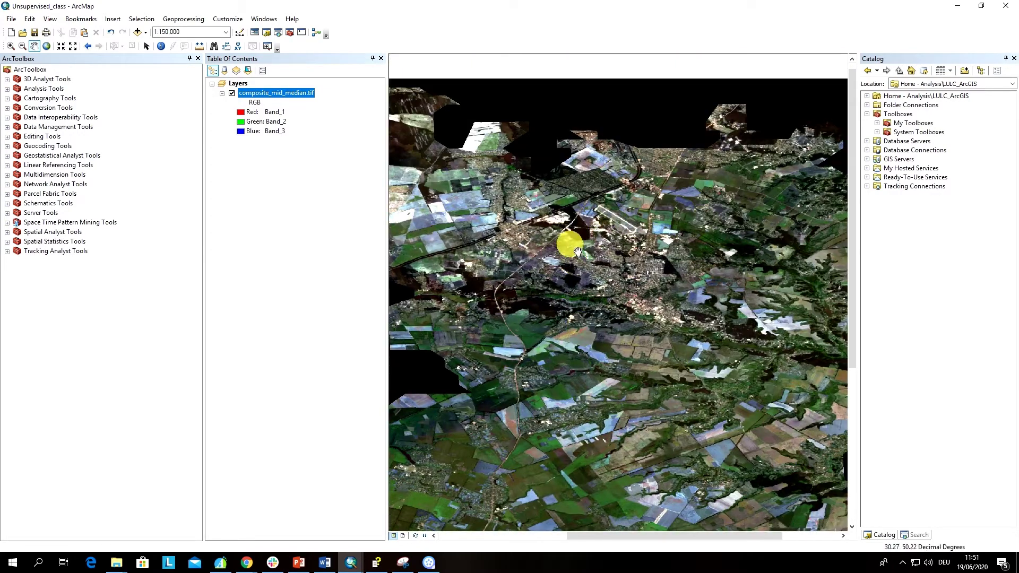
scroll(571, 292, "up", 2)
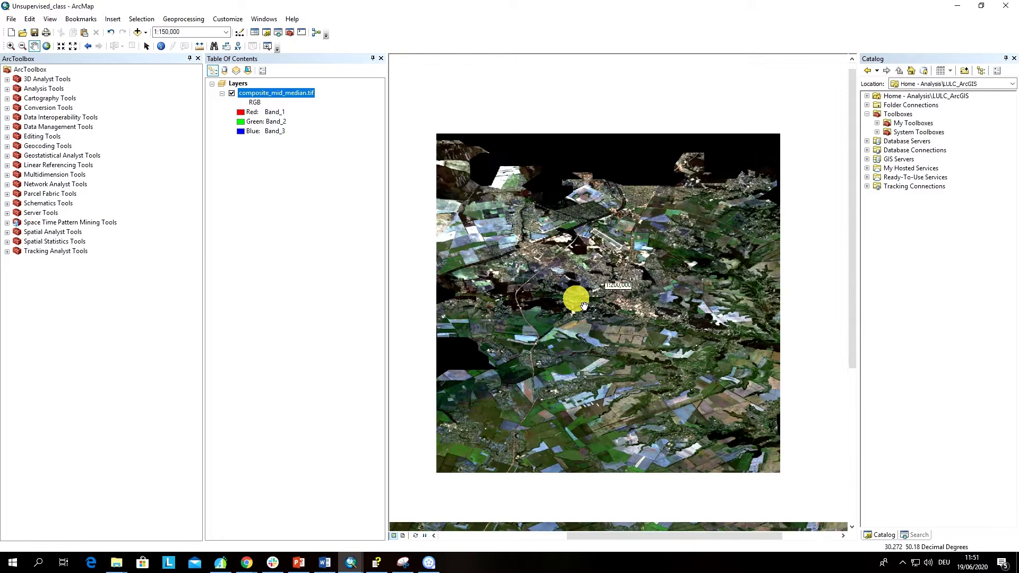
scroll(746, 312, "down", 2)
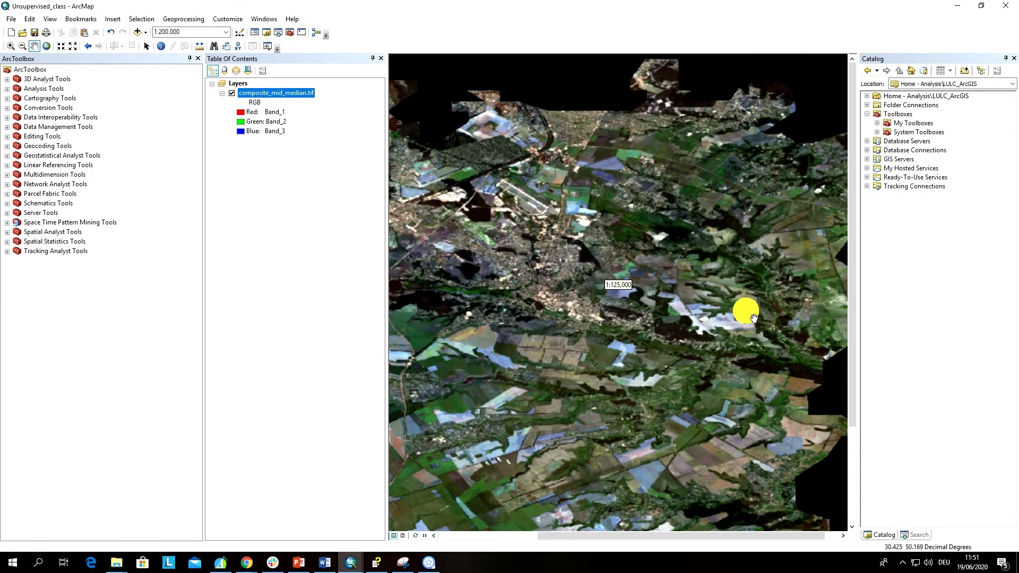
scroll(753, 317, "down", 3)
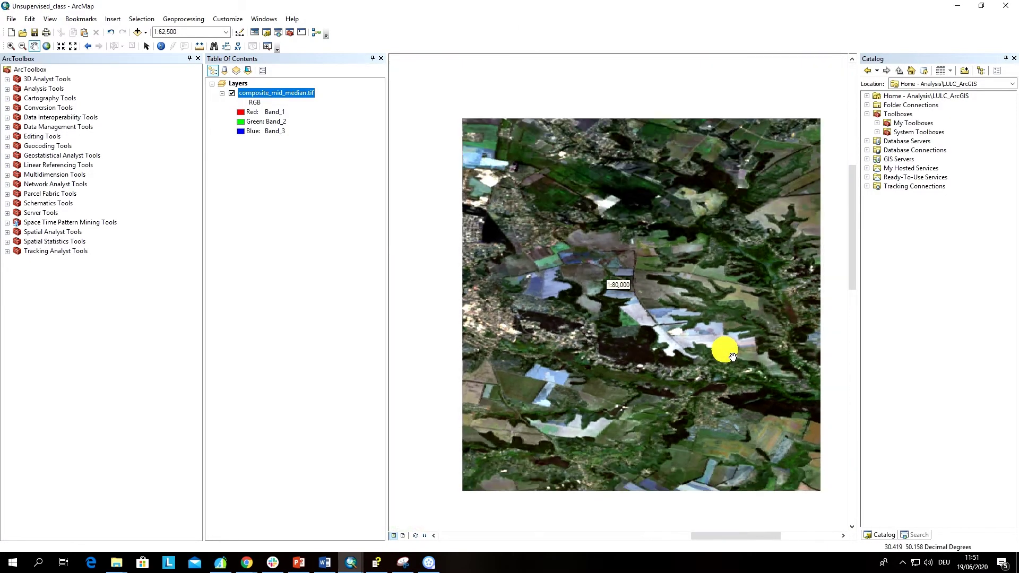
scroll(732, 357, "up", 3)
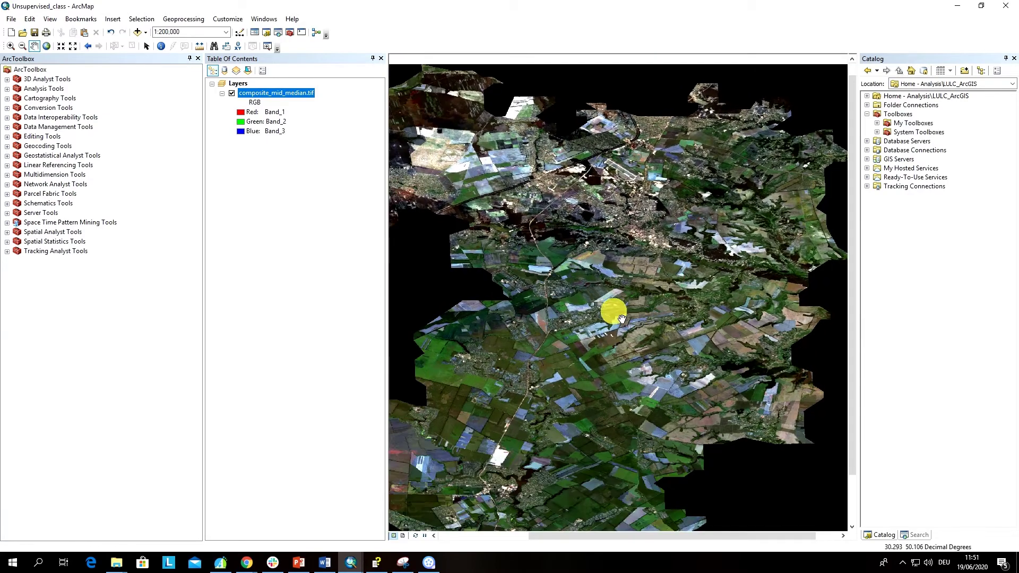
scroll(621, 319, "up", 1)
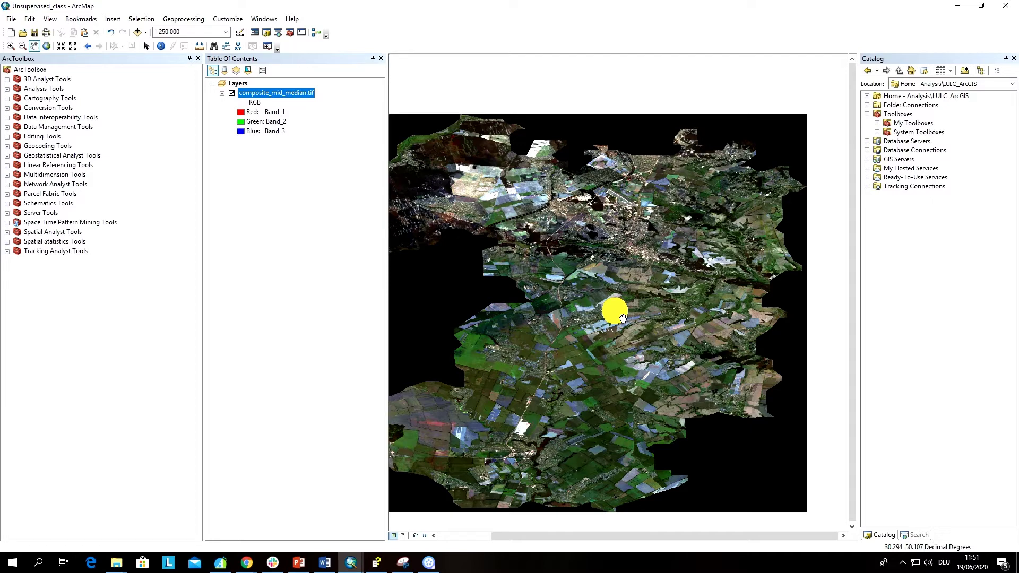
left_click_drag(622, 317, 528, 309)
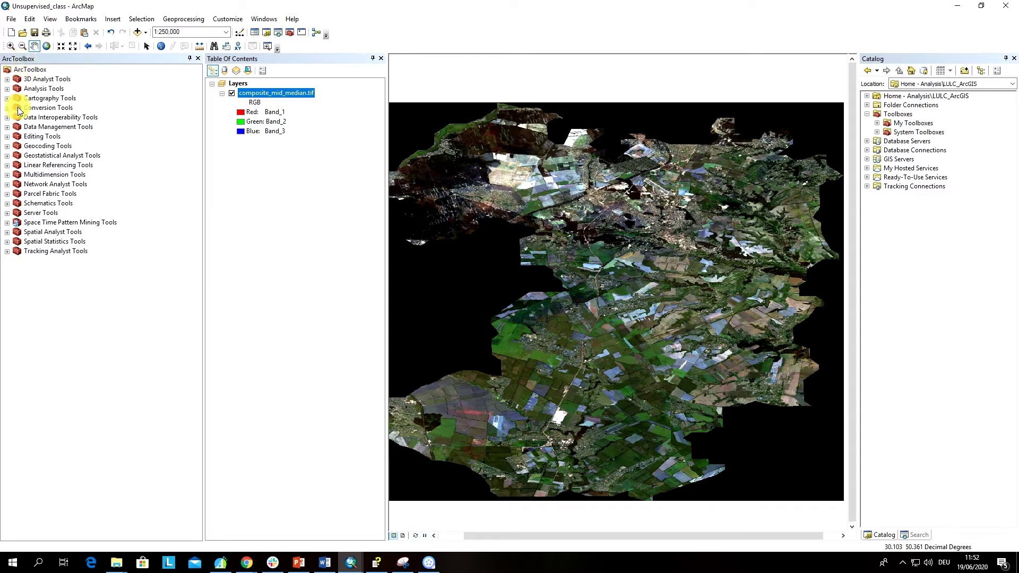
Expand Spatial Analyst Tools and search the tools for 'unsuppervised'
left_click(7, 232)
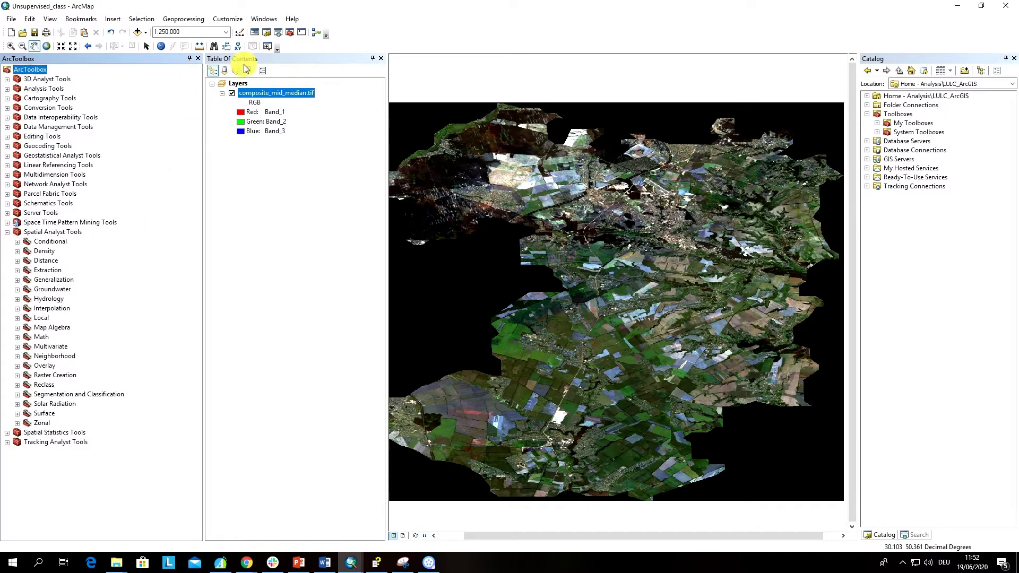
left_click(278, 38)
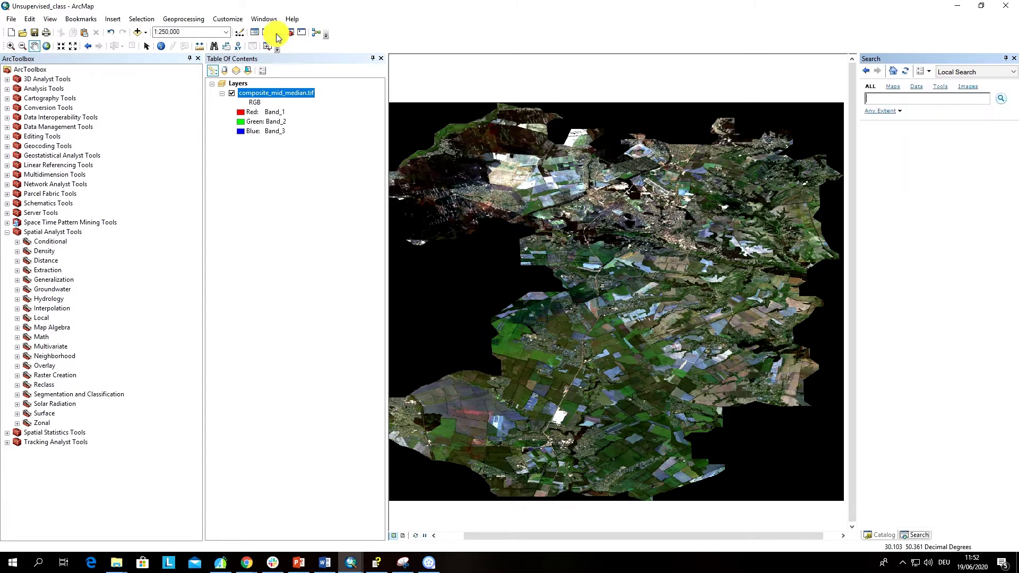
type("unsuppervised")
key("Return")
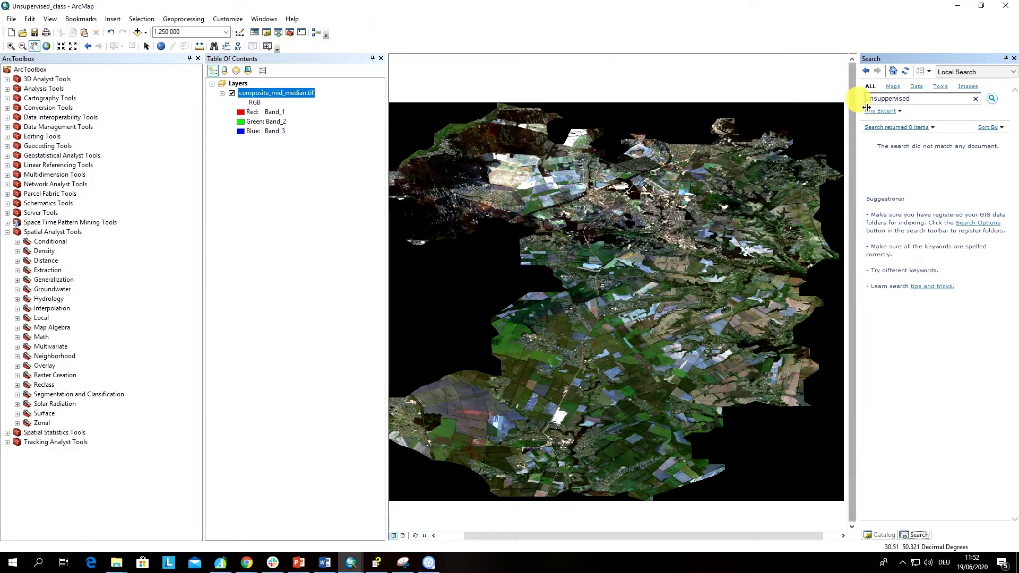
Change the search term to iso, then open and close the Iso Cluster tool
left_click(919, 100)
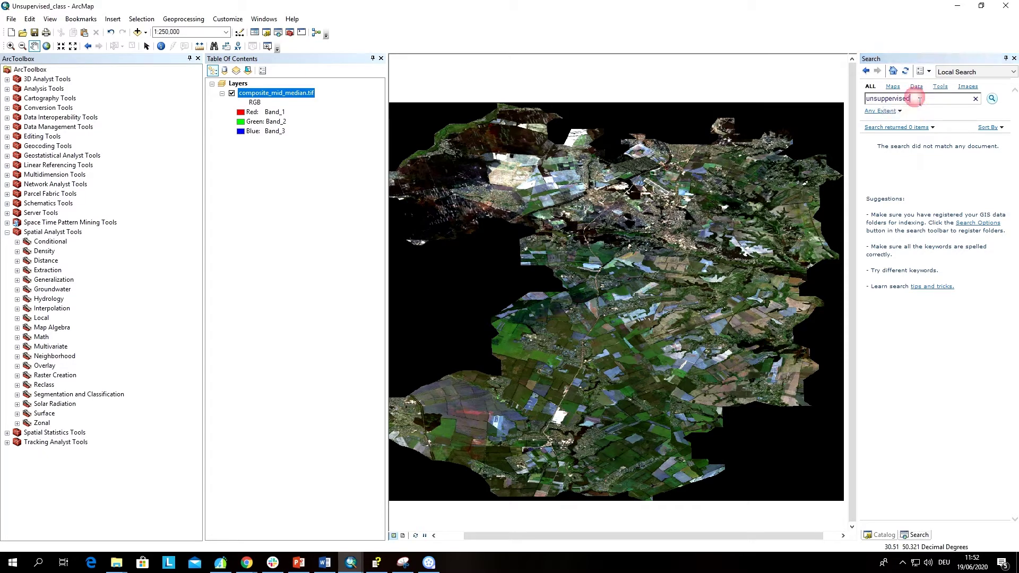
key("BackSpace")
key("BackSpace")
key("BackSpace")
key("BackSpace")
key("BackSpace")
key("BackSpace")
key("BackSpace")
key("BackSpace")
key("BackSpace")
key("BackSpace")
key("BackSpace")
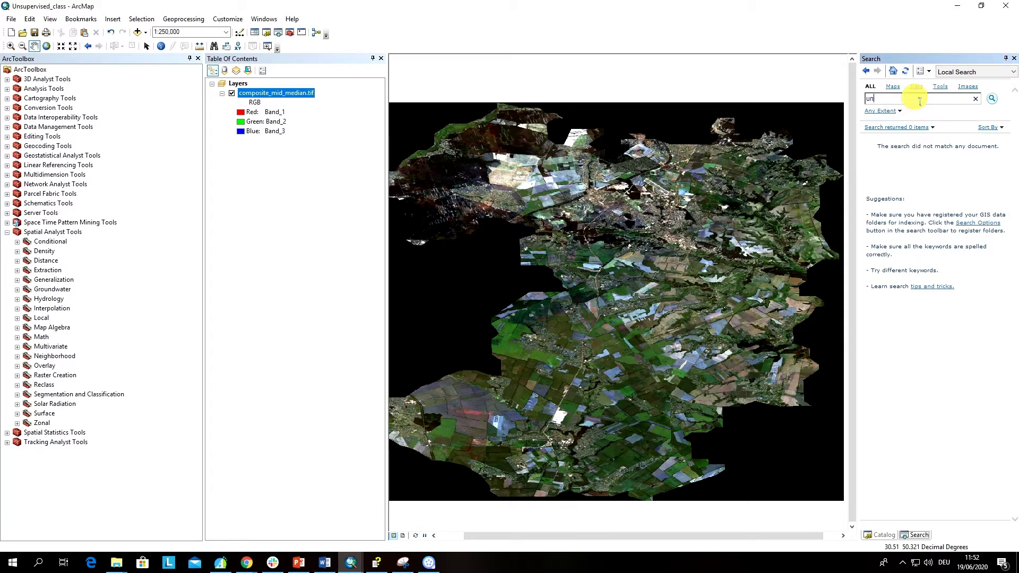
type("isi")
key("Return")
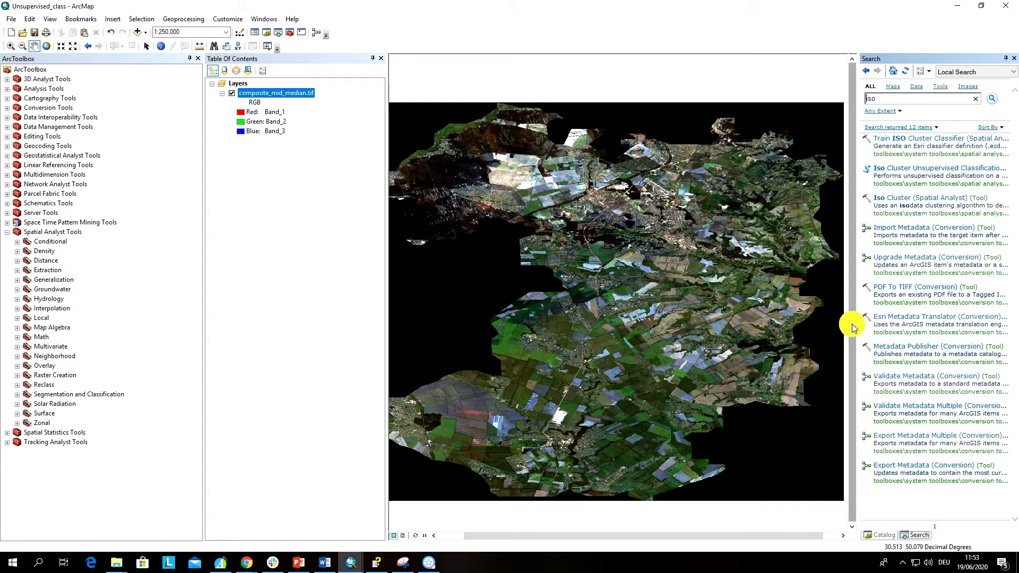
left_click(914, 206)
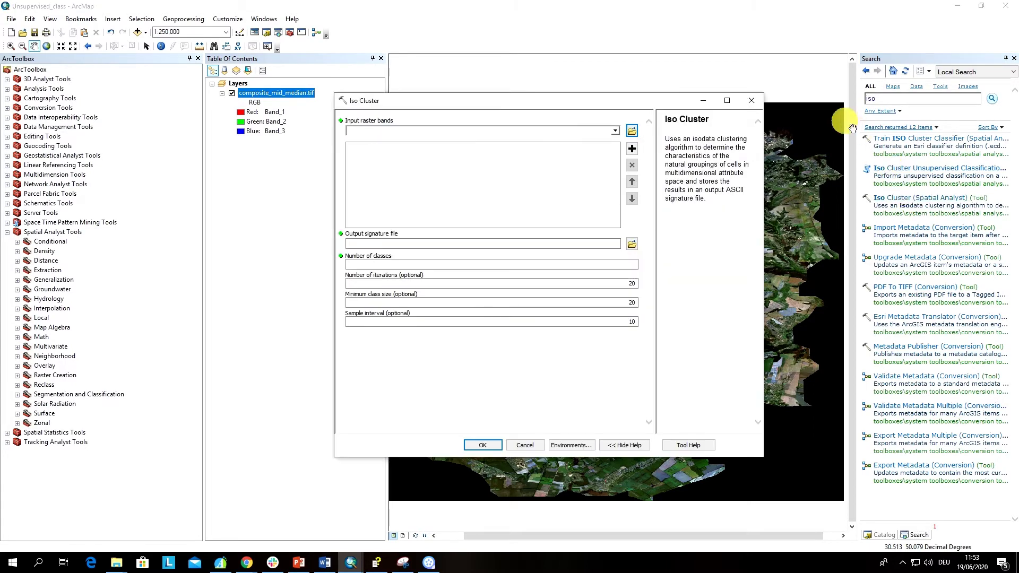
left_click(755, 101)
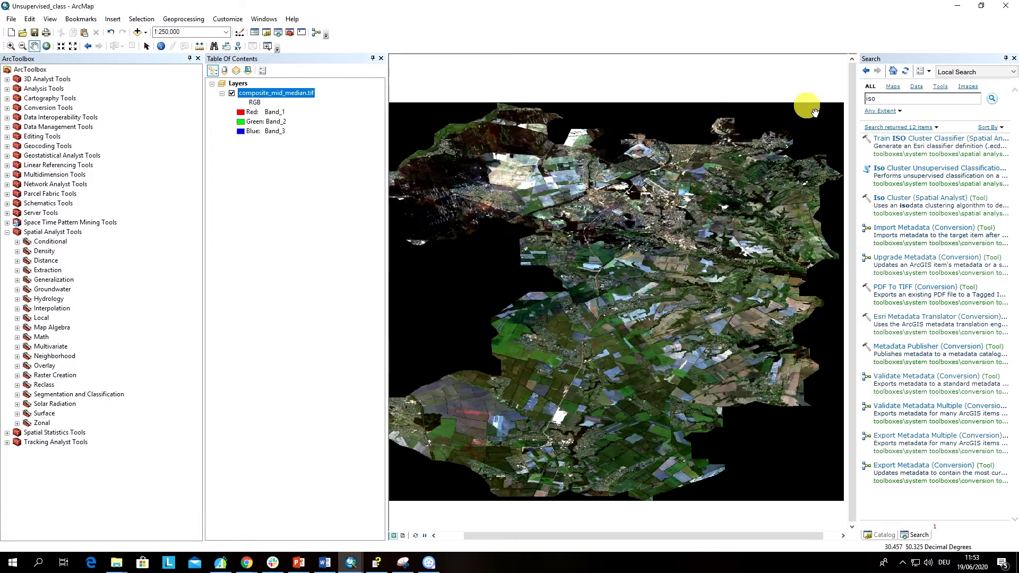
Open Iso Cluster Unsupervised Classification with composite_mid_median.tif as input and 5 classes
left_click(943, 169)
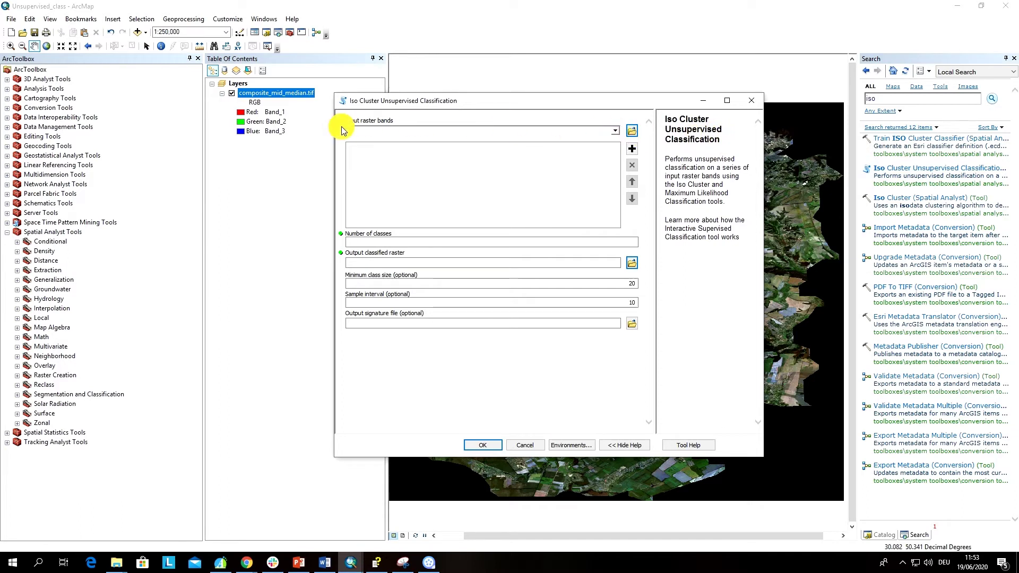
left_click(614, 130)
left_click(437, 142)
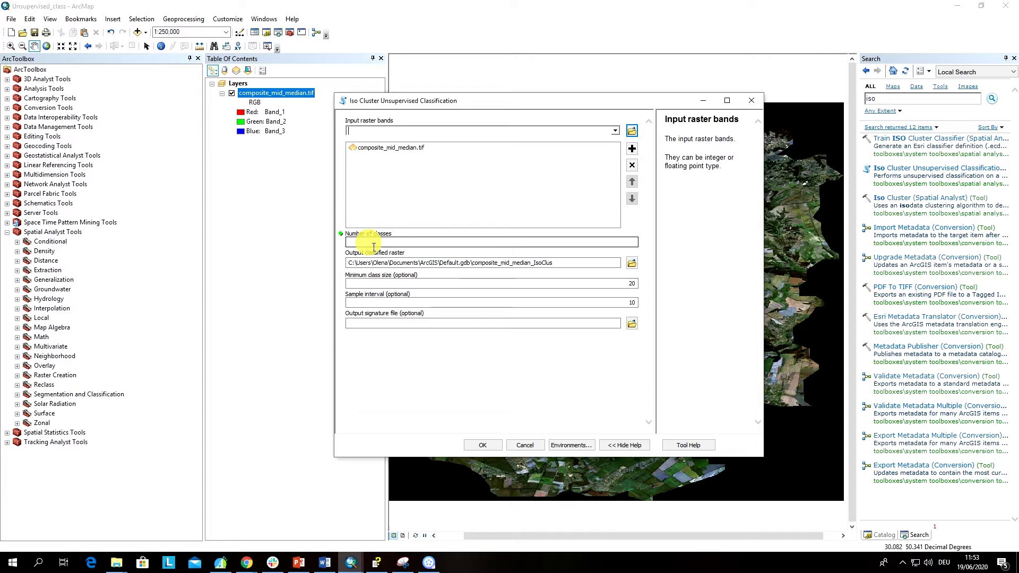
left_click(409, 245)
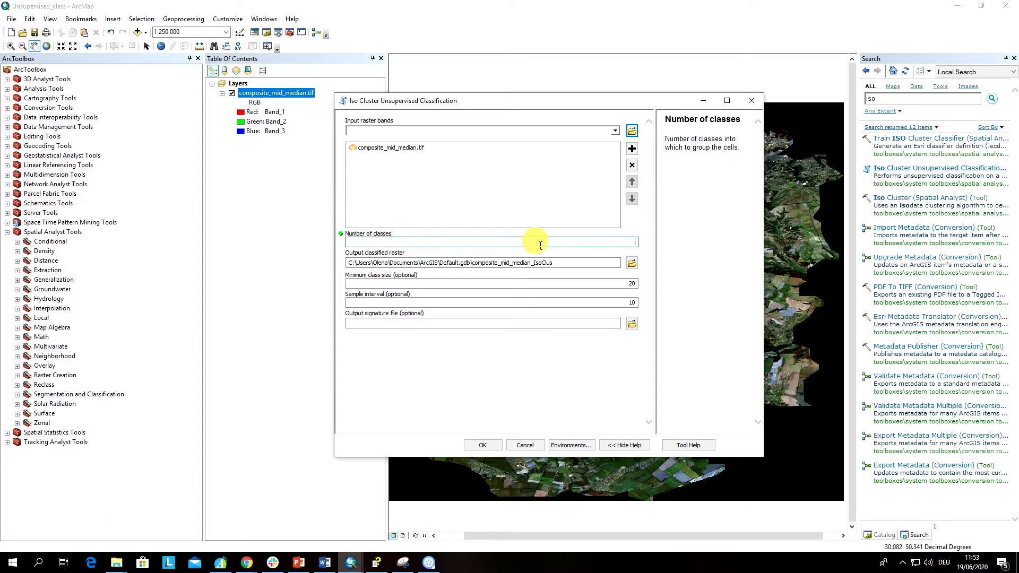
type("5")
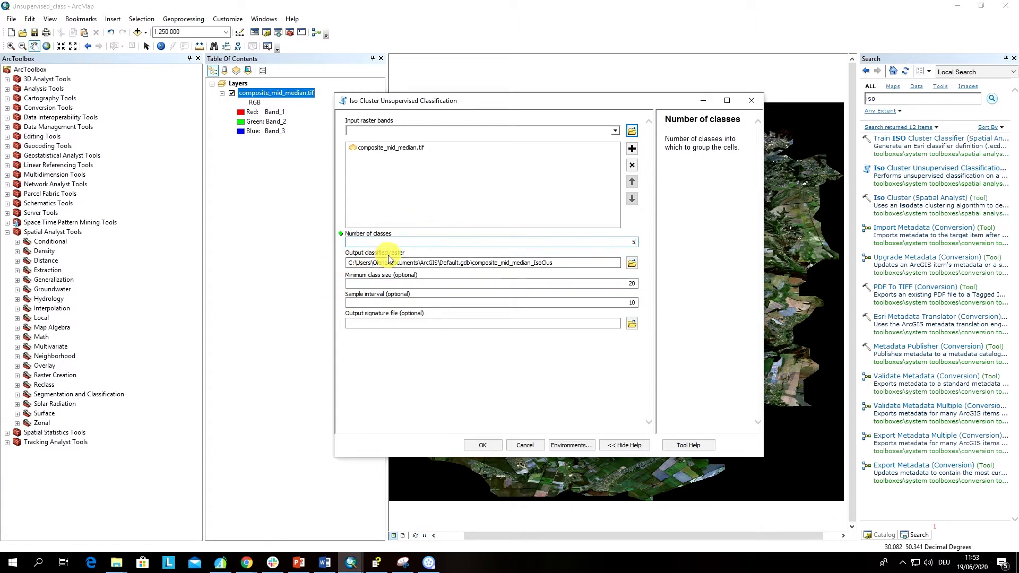
Set the output classified raster to iso_ukr2 in the LULC_ArcGIS folder
left_click(631, 263)
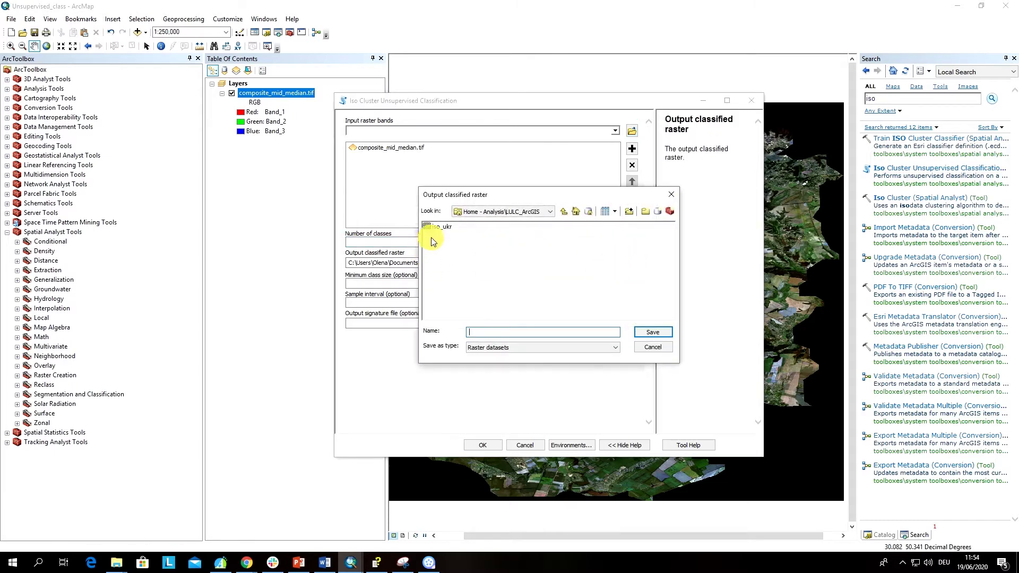
left_click(440, 226)
left_click(510, 335)
type("2")
left_click(653, 332)
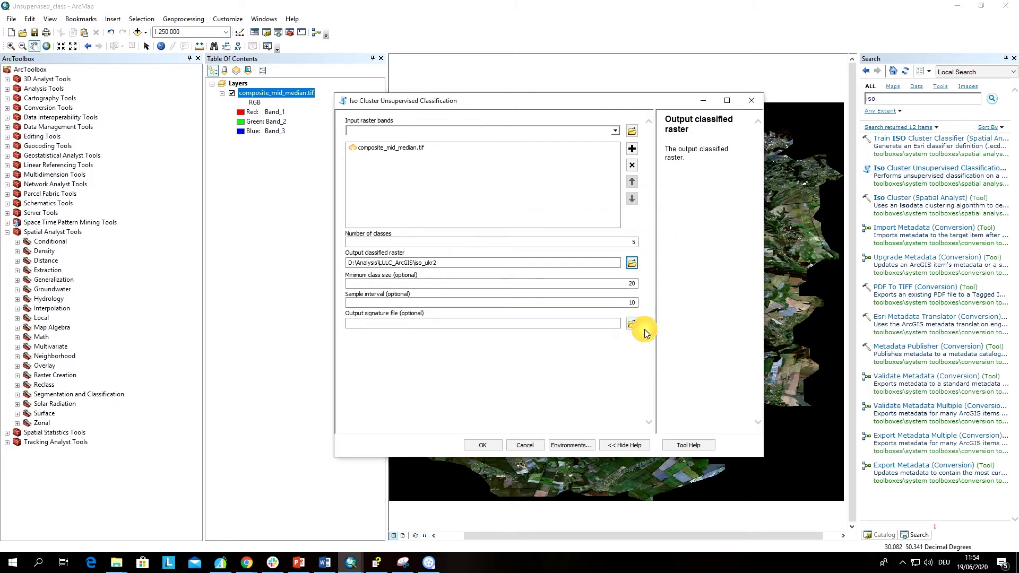
Correct the output raster name to iso_ukr_5 and confirm it
left_click(632, 263)
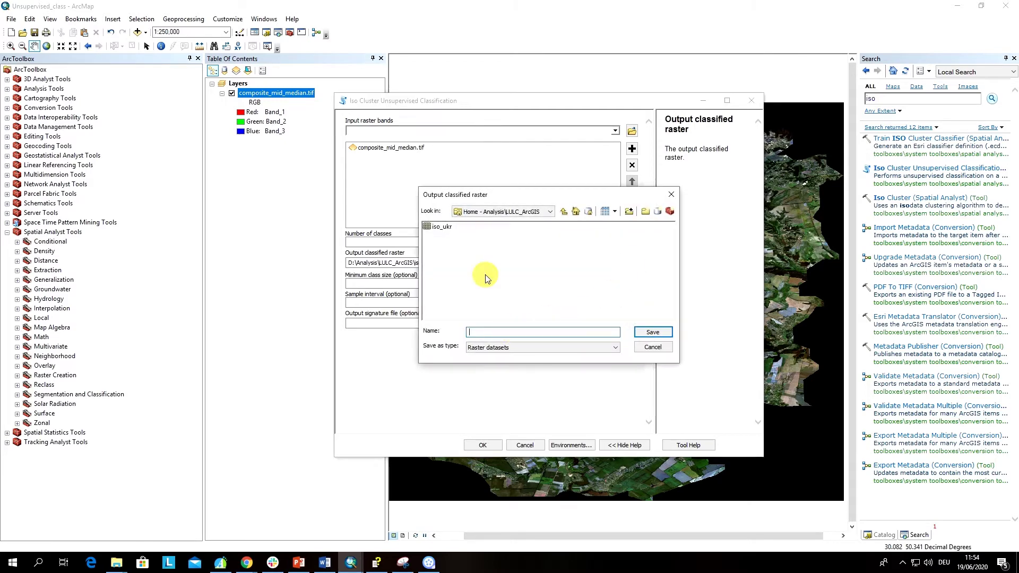
left_click(442, 227)
left_click(504, 335)
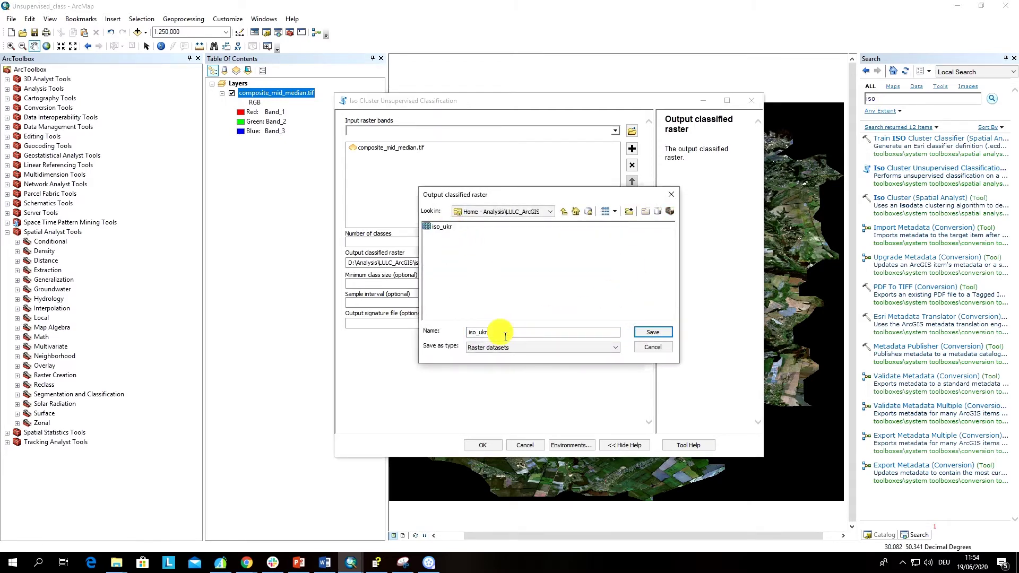
type("_5")
mouse_move(476, 333)
left_mouse_down()
mouse_move(494, 338)
mouse_move(476, 333)
left_mouse_up()
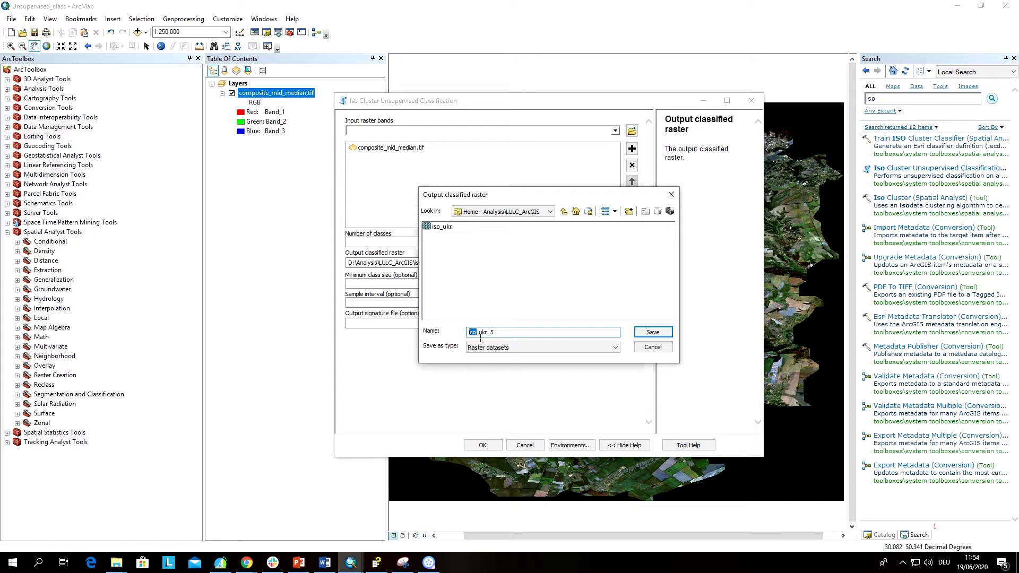
left_click(479, 333)
left_click_drag(492, 333, 527, 333)
left_click(661, 334)
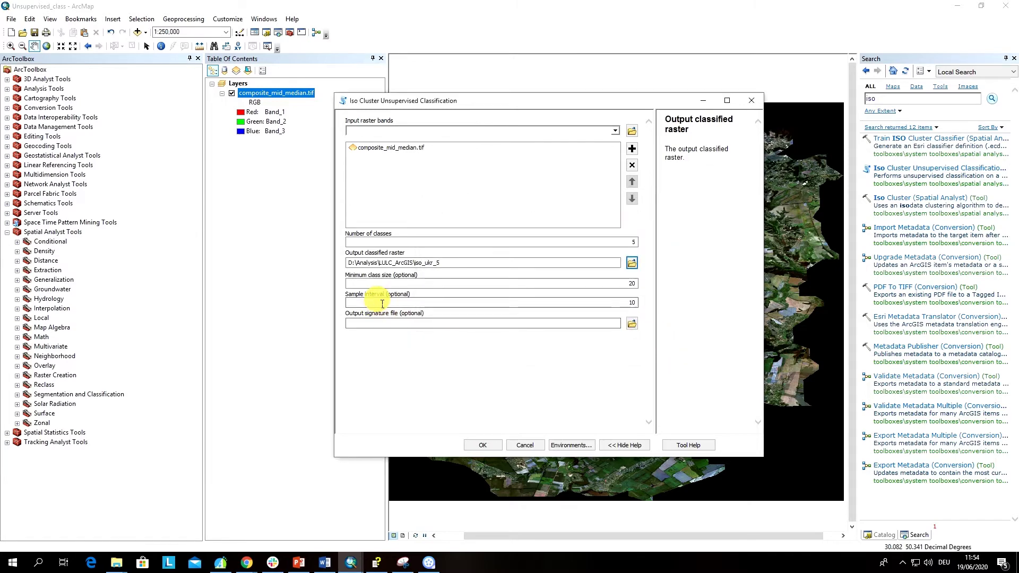
left_click(372, 284)
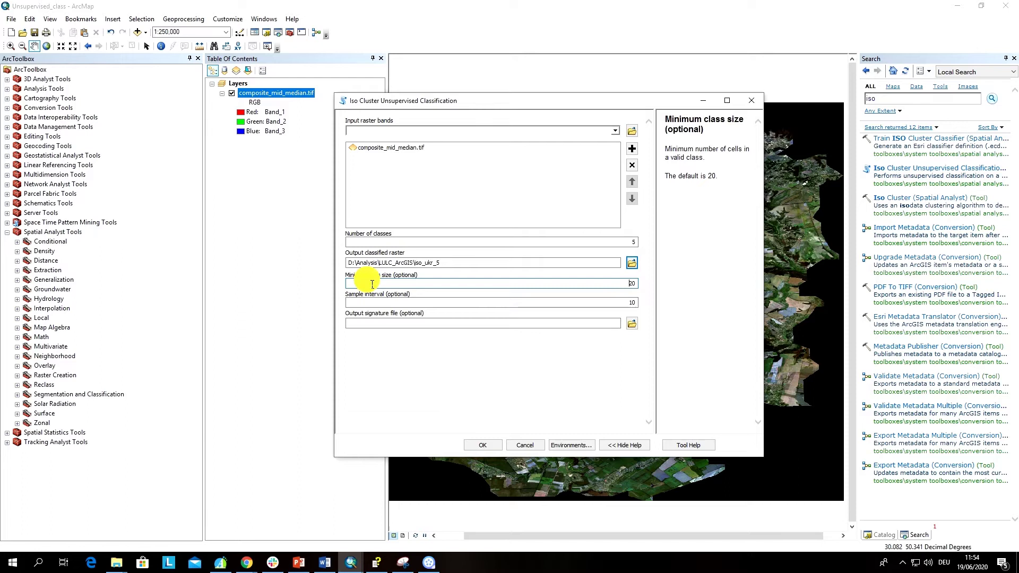
key("Delete")
key("Delete")
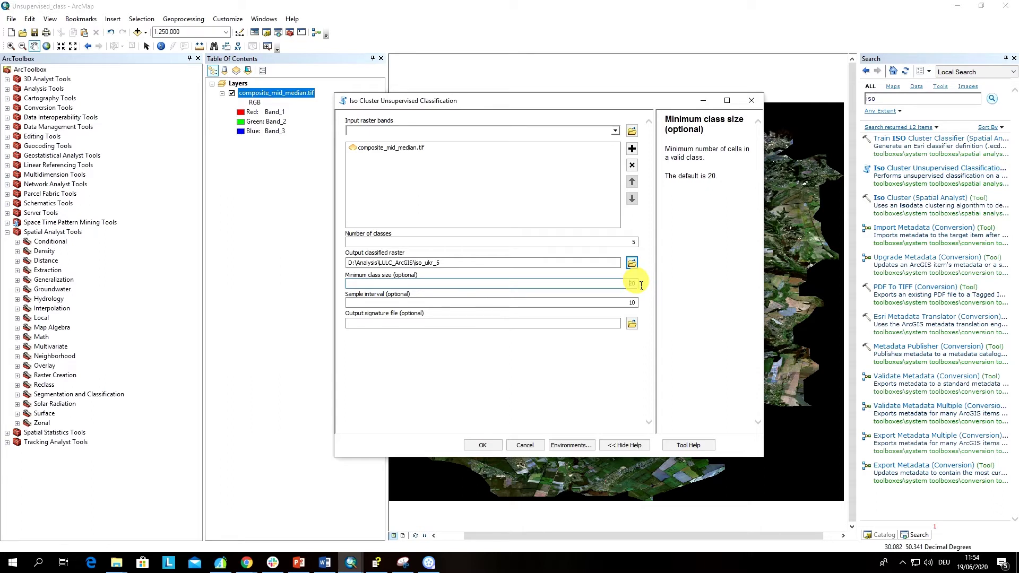
type("20")
double_click(641, 285)
left_click(639, 286)
left_click(417, 303)
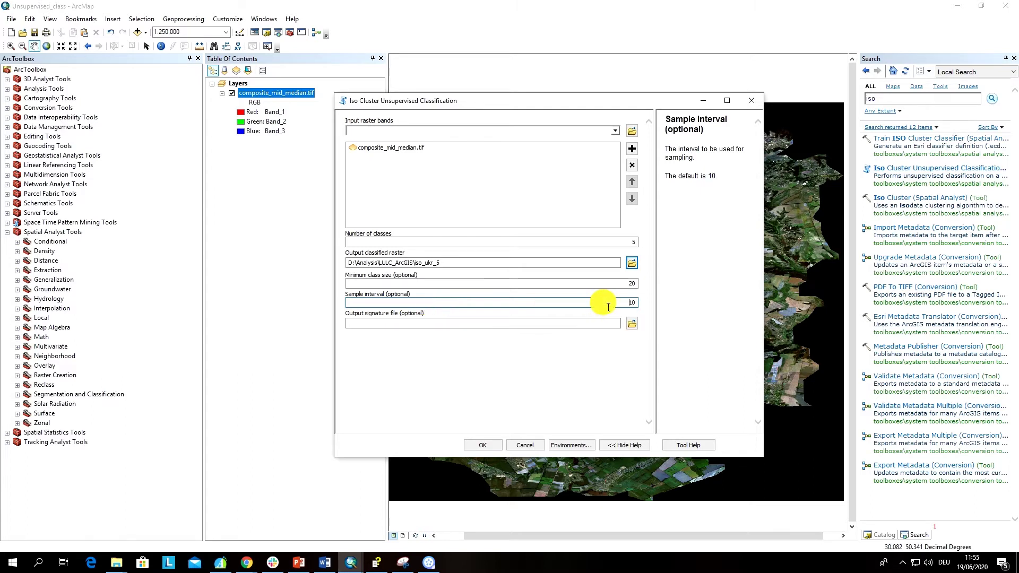
left_click(604, 326)
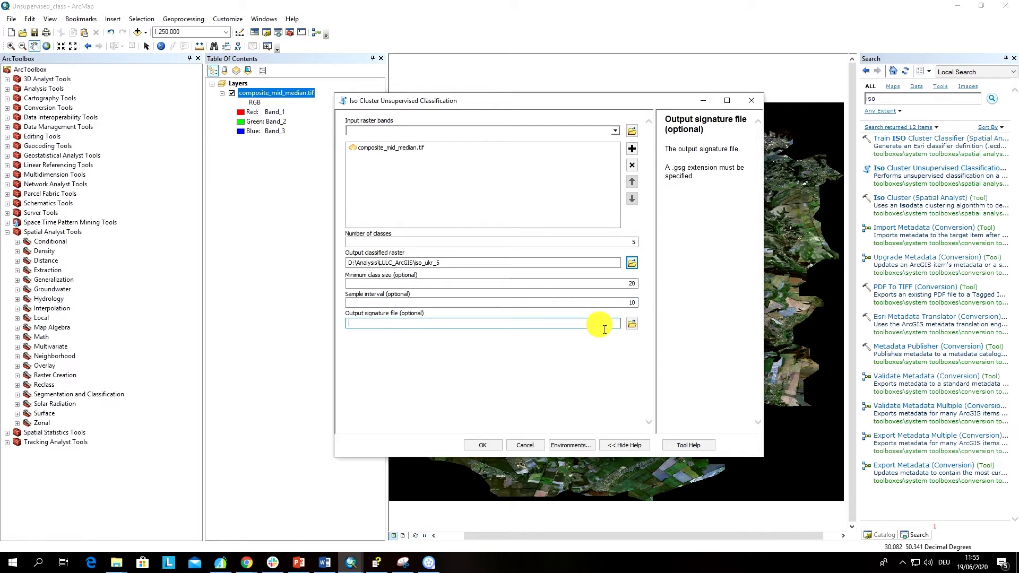
left_click(592, 302)
left_click(602, 326)
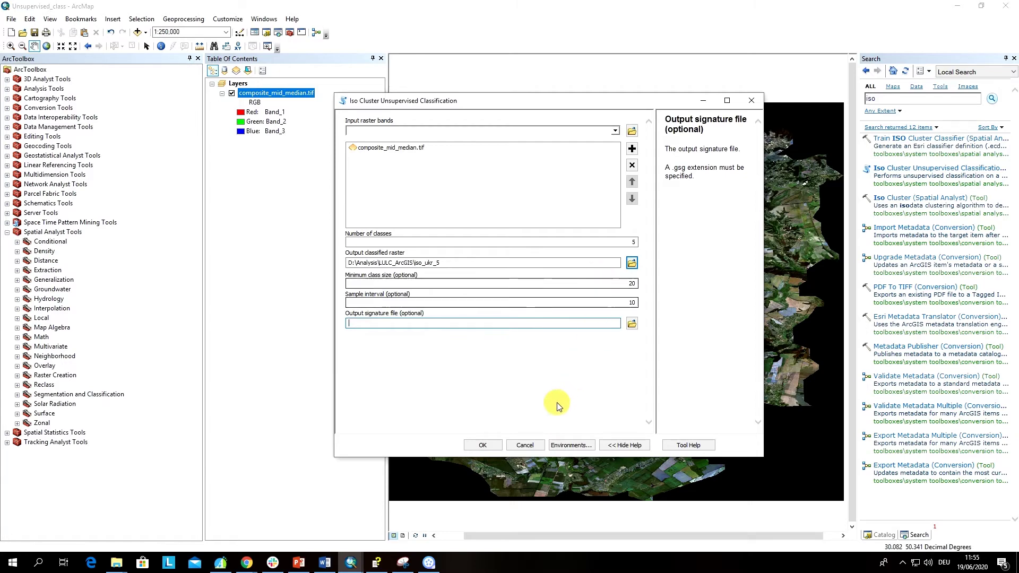
Run the 5-class classification producing iso_ukr_5 and dismiss the licence expiration warning
left_click(485, 445)
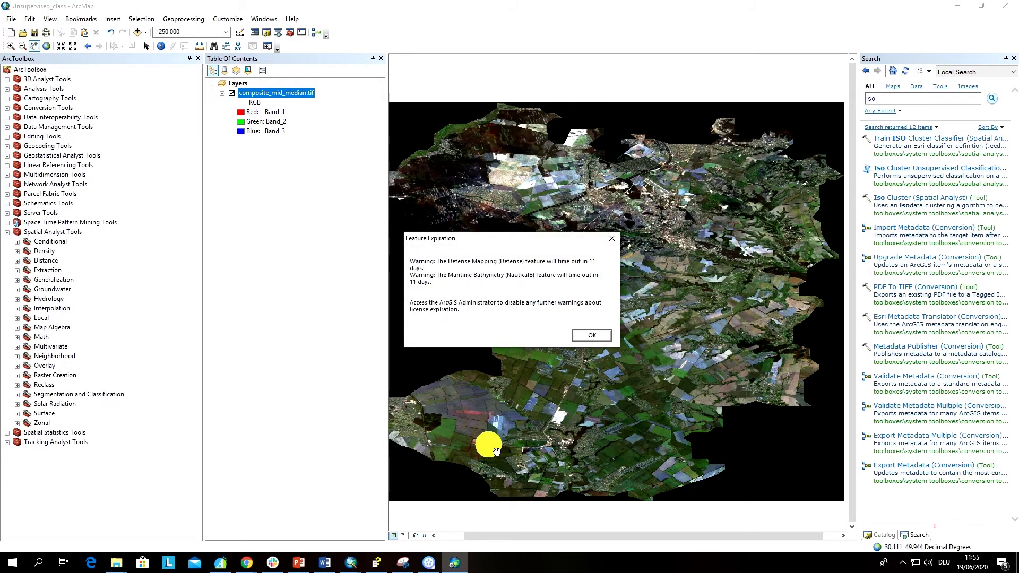
left_click(615, 245)
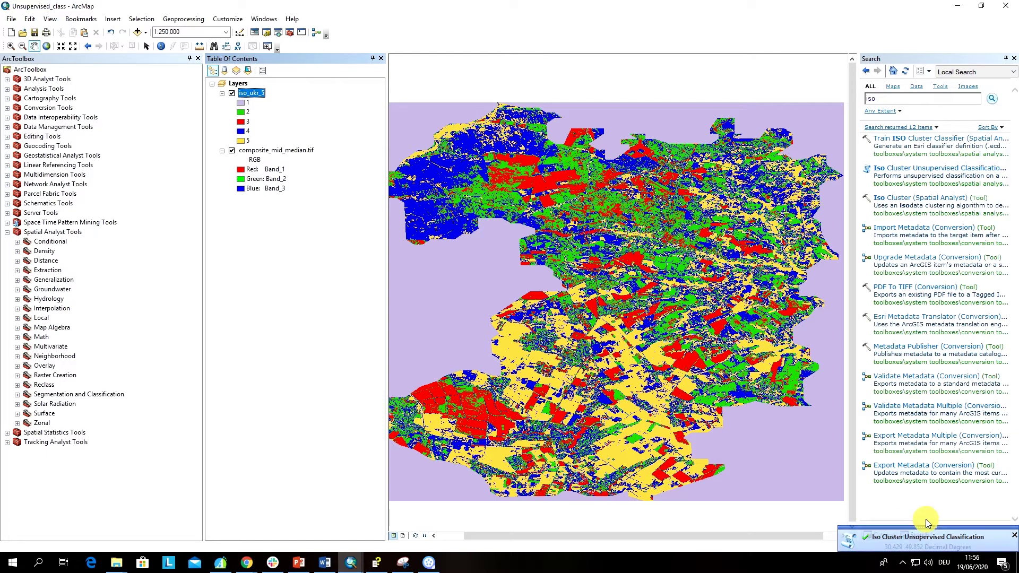
Dismiss the completion notice and flip iso_ukr_5 on and off over the composite, ending hidden
left_click(1014, 536)
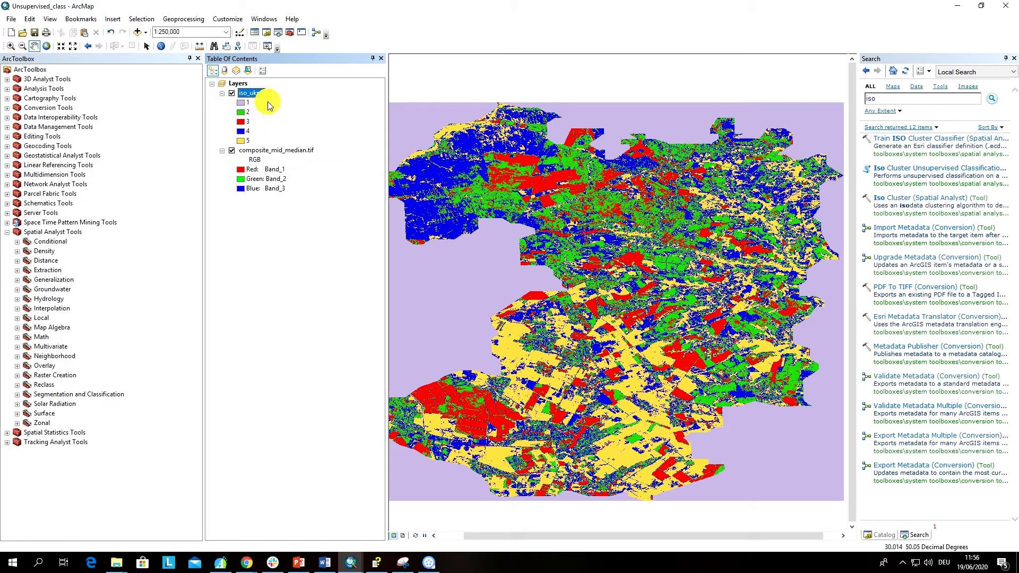
left_click(232, 93)
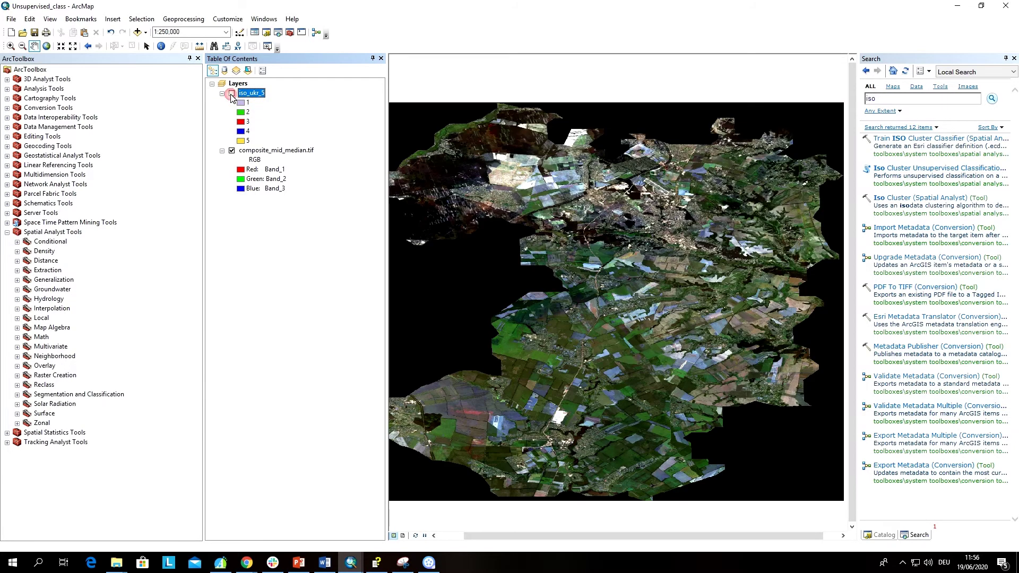
left_click(232, 93)
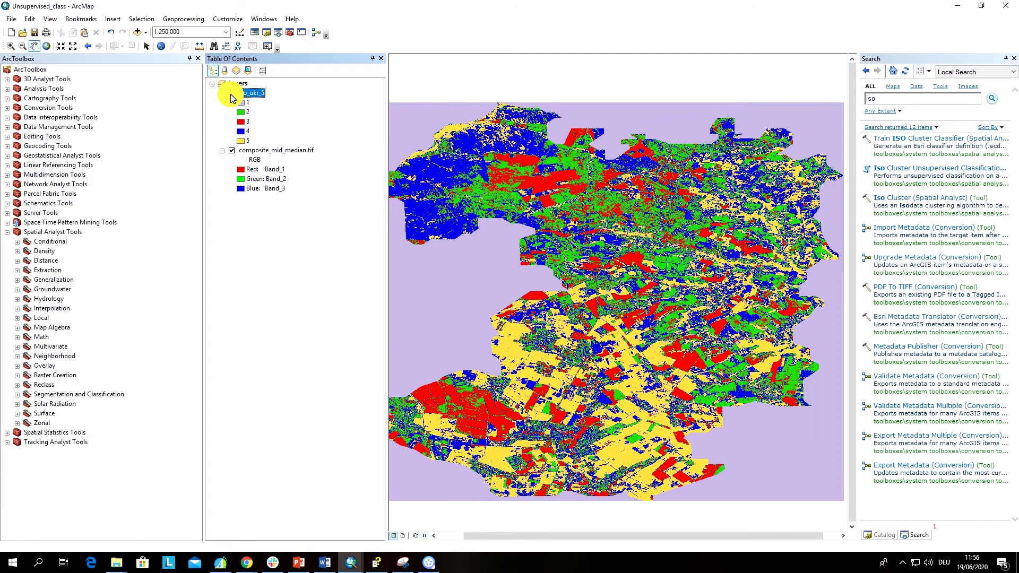
left_click(231, 94)
left_click(231, 94)
left_click(231, 94)
left_click(232, 93)
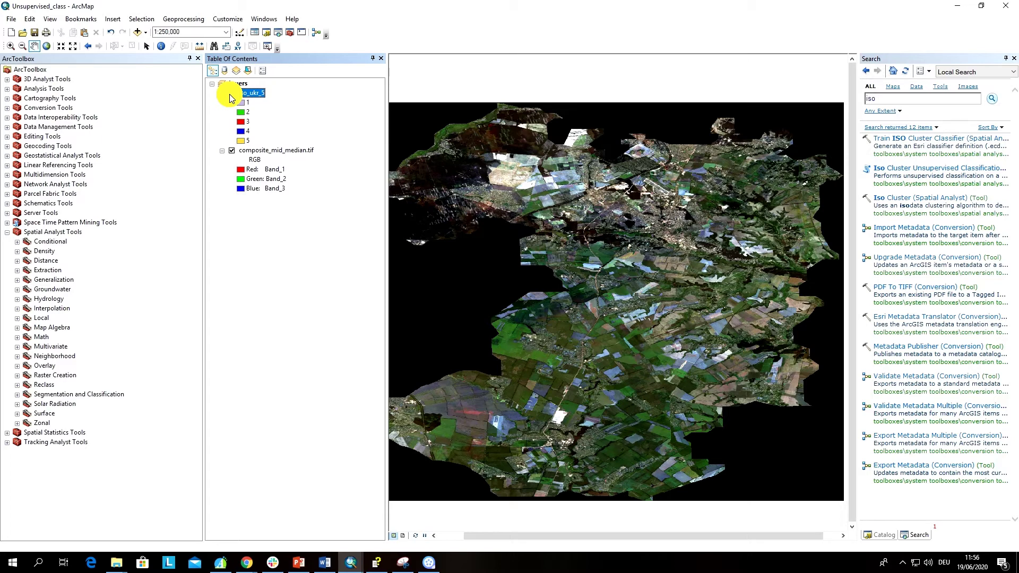
left_click(230, 93)
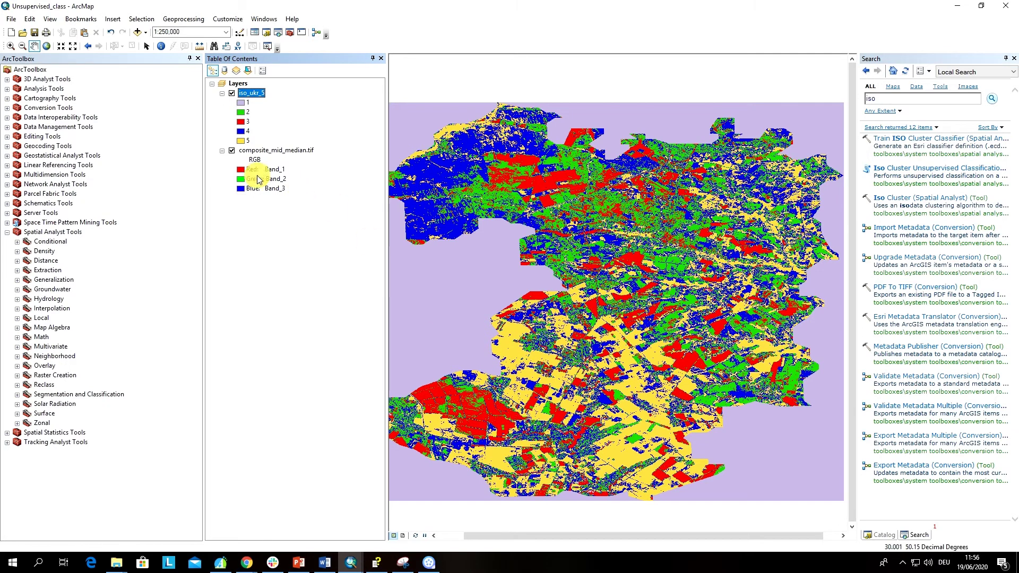
left_click(232, 94)
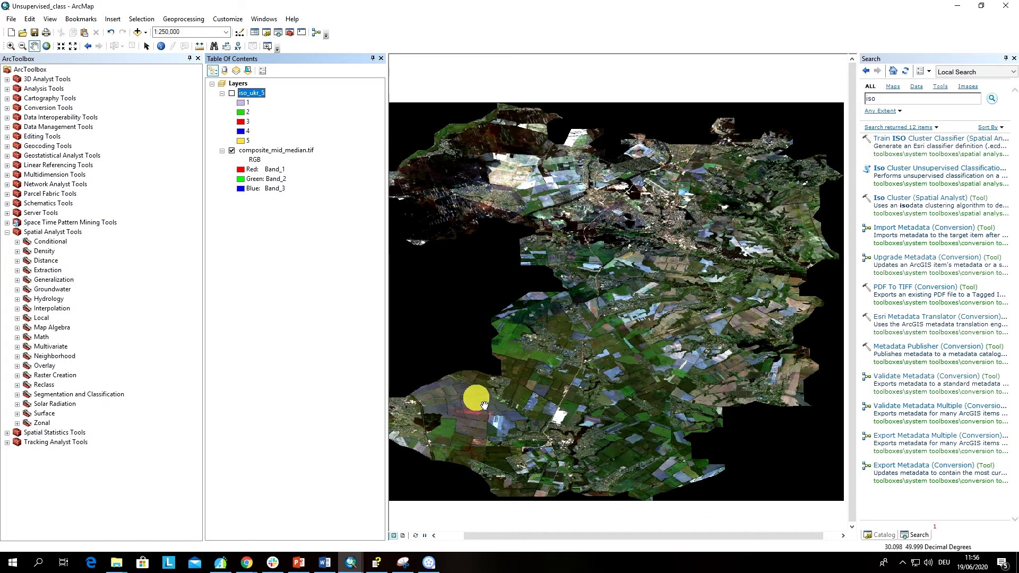
Zoom into the fields and repeatedly toggle iso_ukr_5 to compare its classes with the composite
scroll(480, 419, "down", 1)
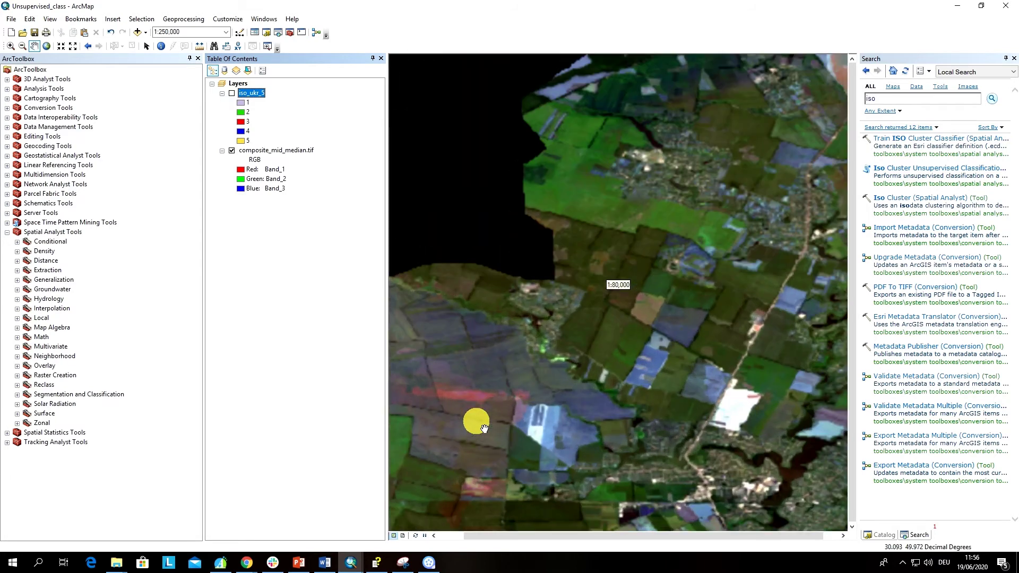
scroll(484, 409, "down", 1)
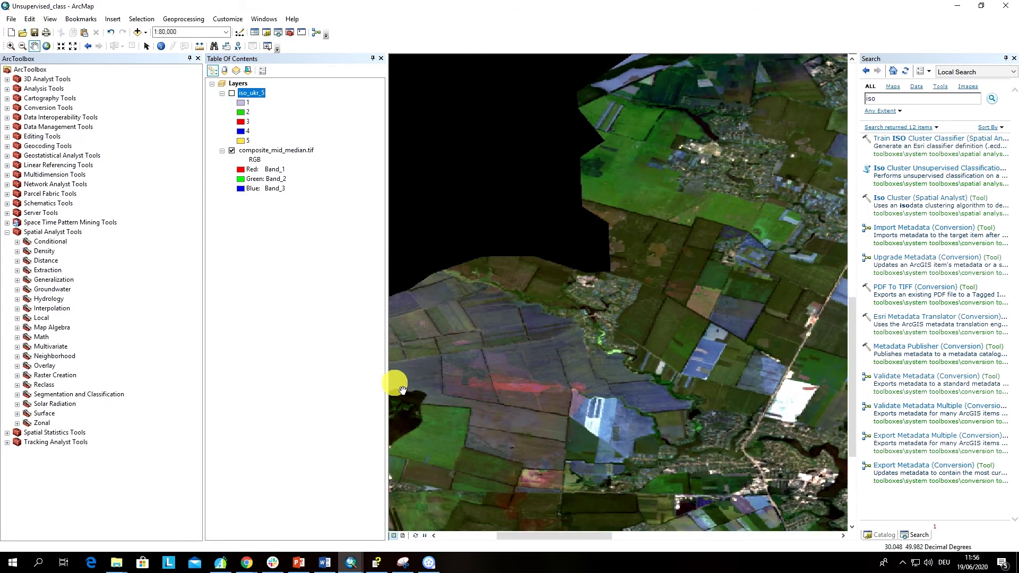
left_click_drag(385, 384, 299, 384)
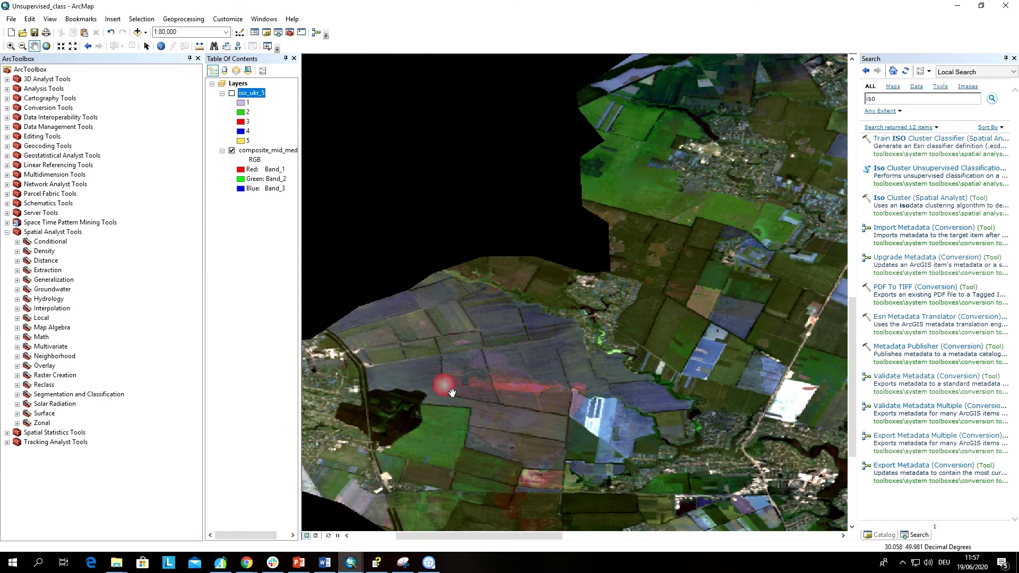
scroll(711, 354, "up", 2)
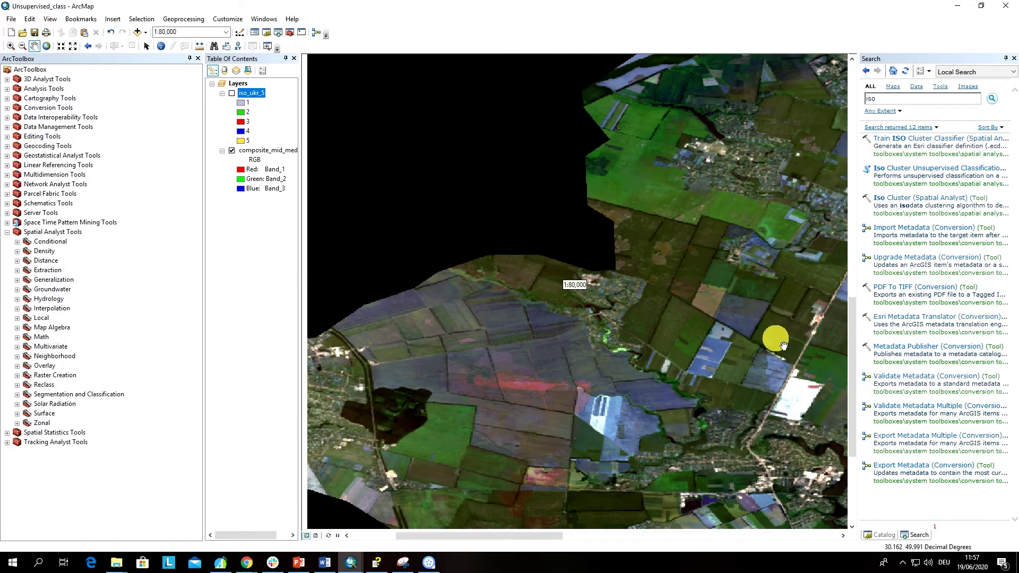
left_click_drag(724, 373, 599, 391)
scroll(600, 391, "up", 2)
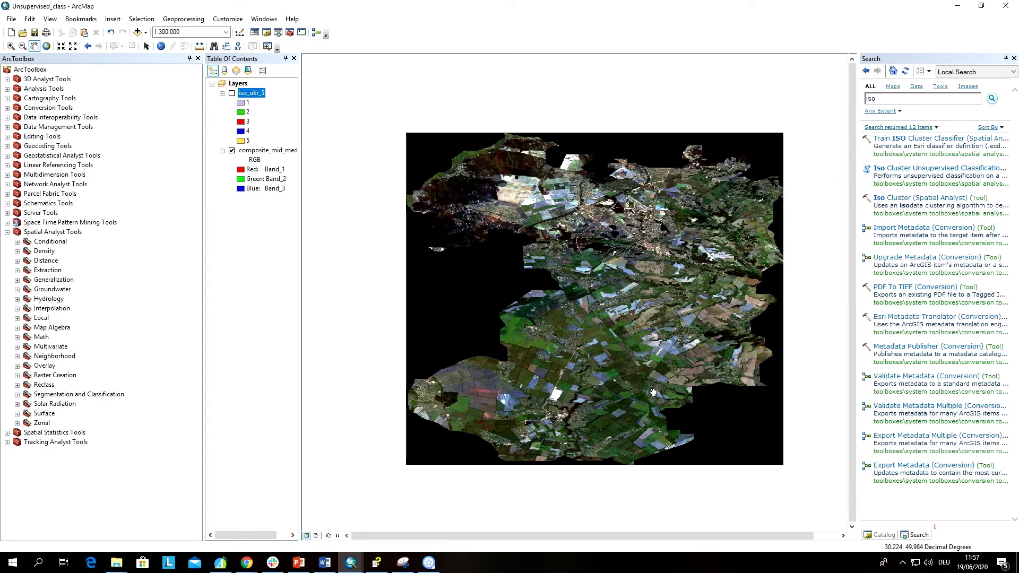
left_click(231, 94)
left_click(231, 95)
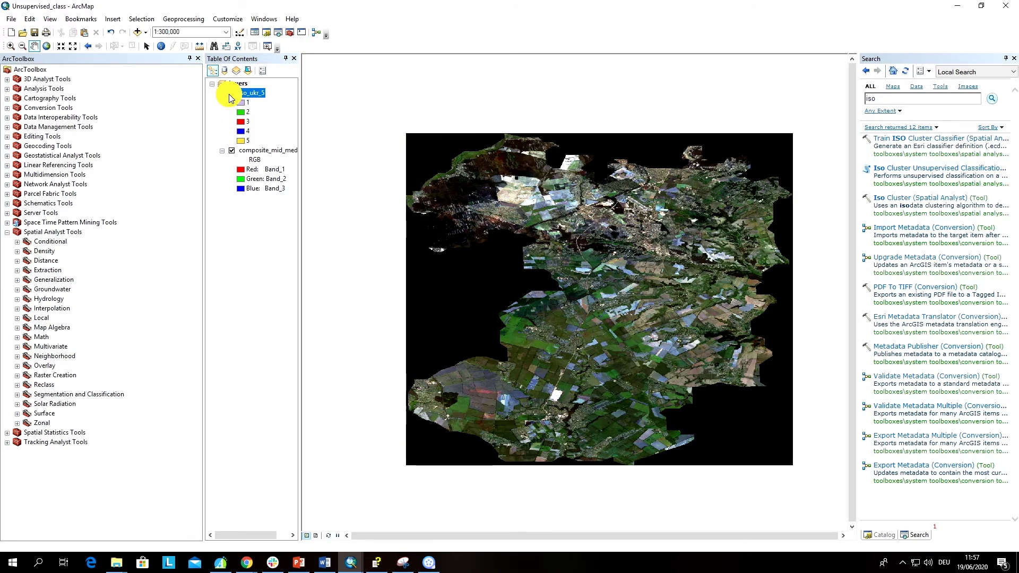
left_click(231, 95)
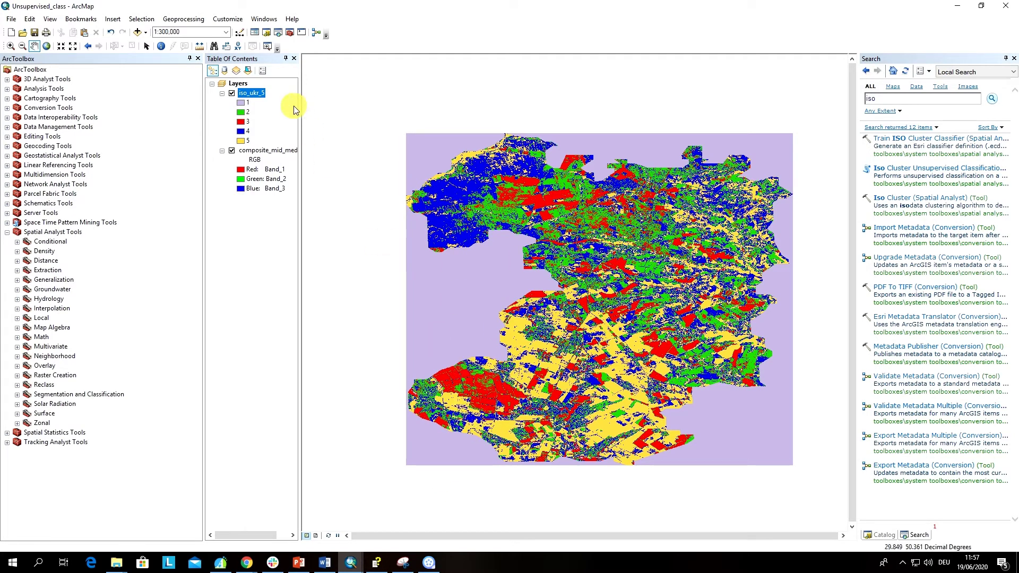
left_click(232, 93)
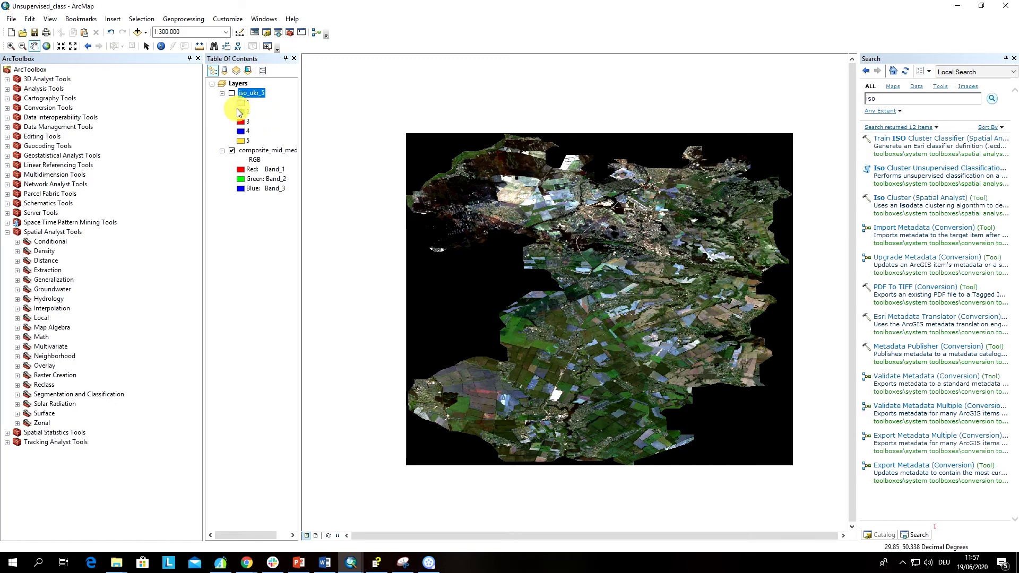
left_click(232, 94)
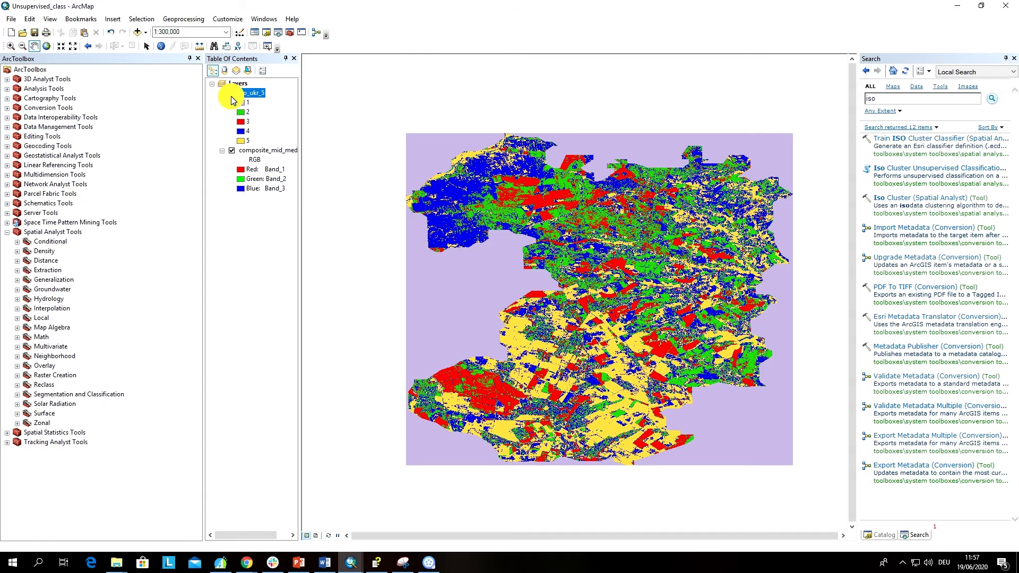
left_click(232, 94)
left_click(232, 94)
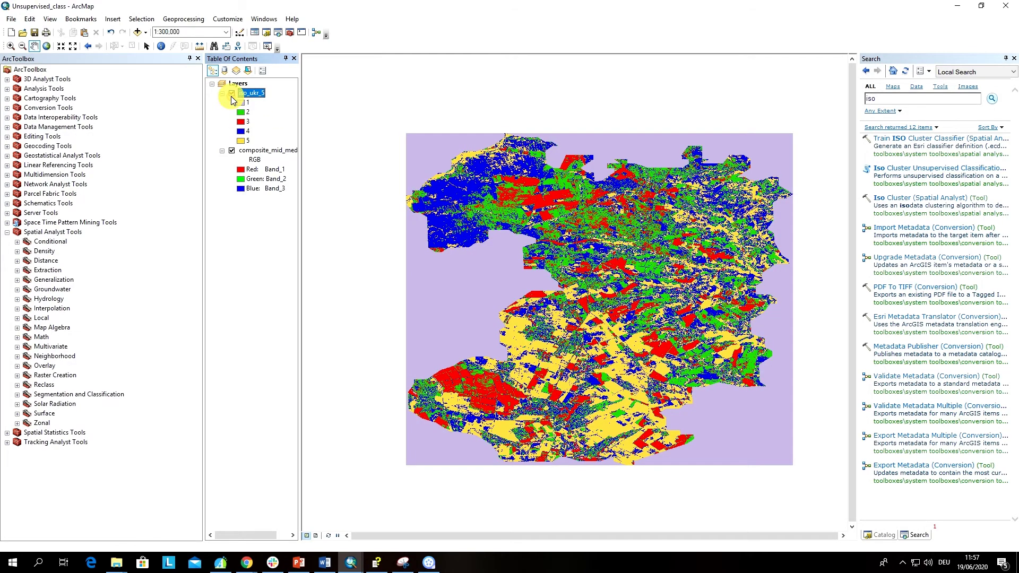
left_click(232, 95)
Show iso_ukr_5 again and re-centre the whole study area at 1:250,000, widening the layer list
scroll(659, 236, "up", 2)
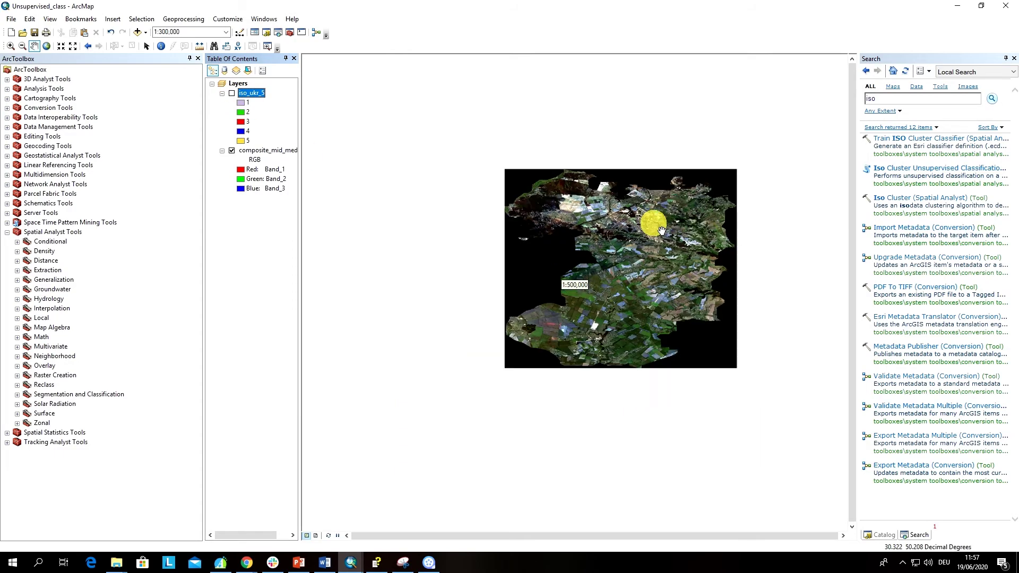
scroll(555, 250, "up", 2)
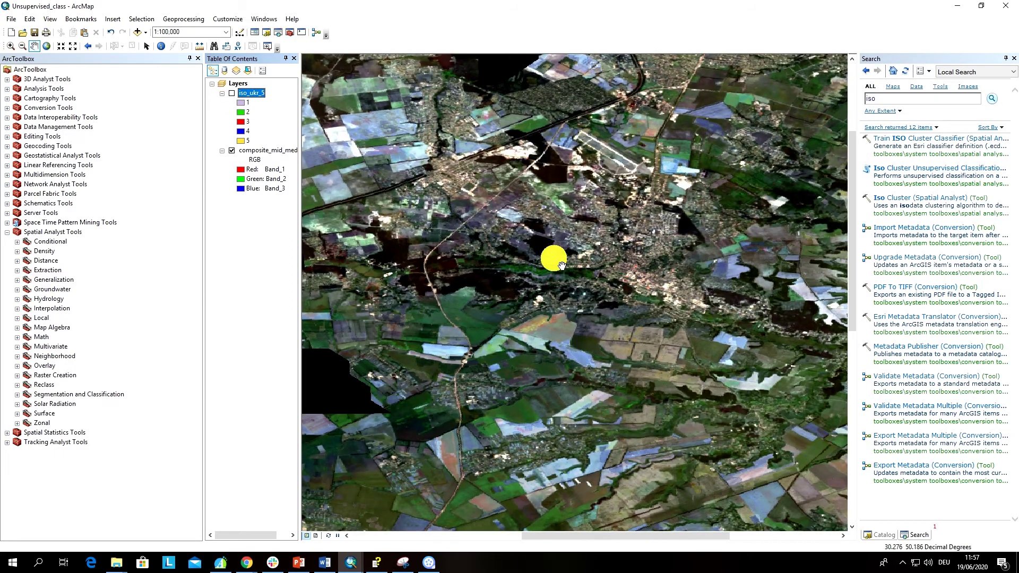
left_click(232, 94)
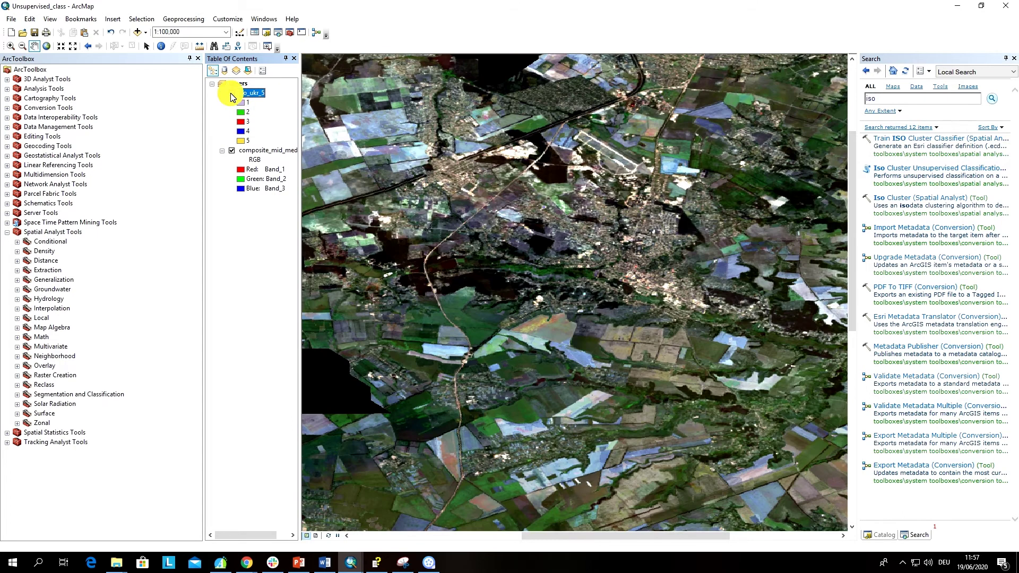
left_click(231, 94)
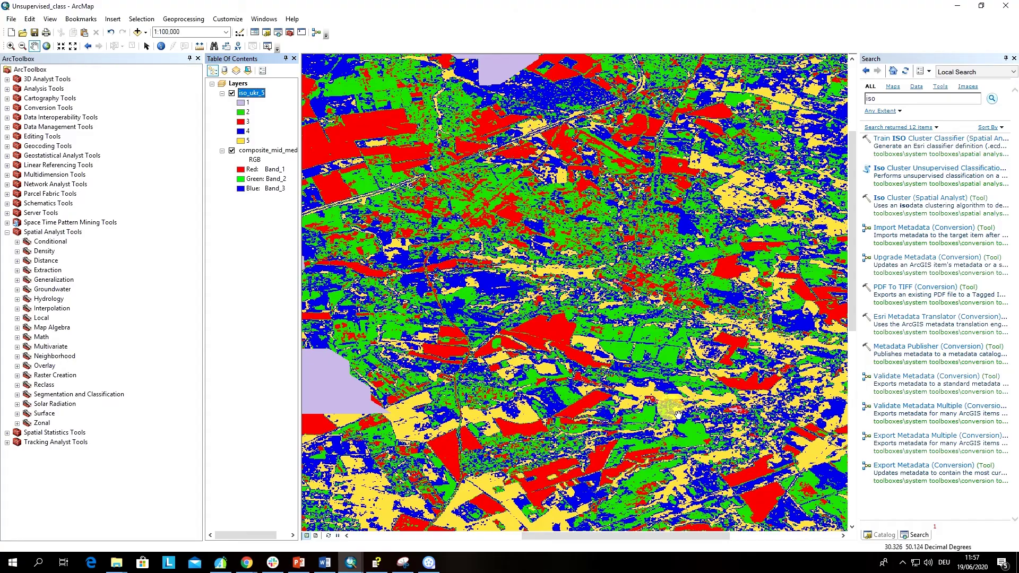
left_click_drag(788, 505, 648, 370)
scroll(648, 371, "up", 4)
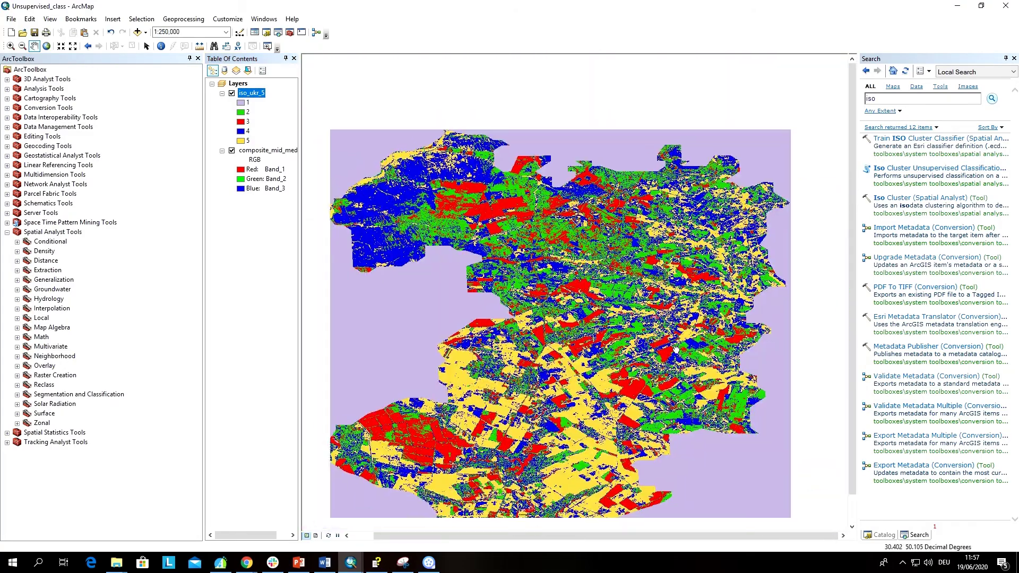
left_click_drag(661, 380, 697, 394)
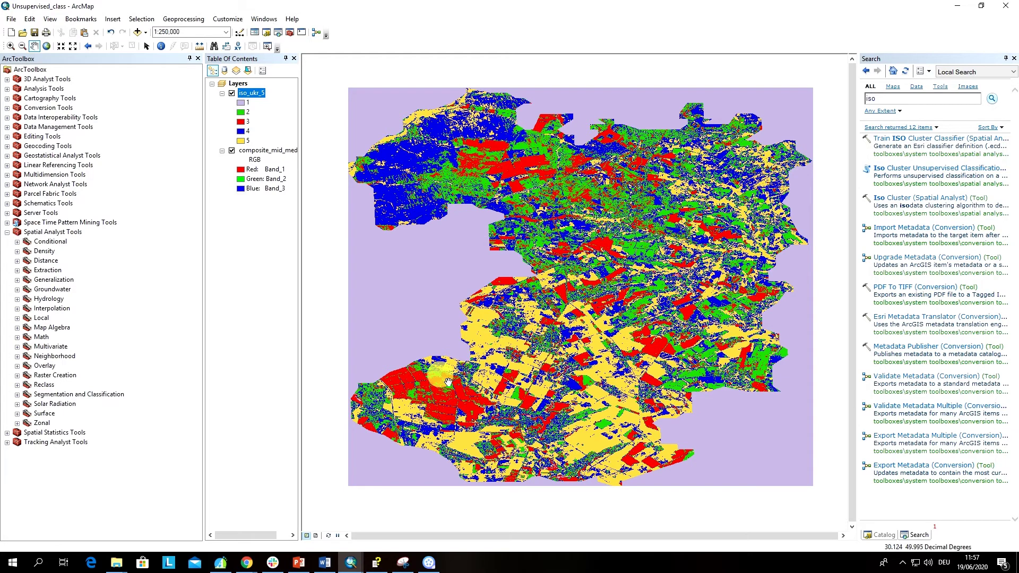
left_click_drag(307, 316, 331, 315)
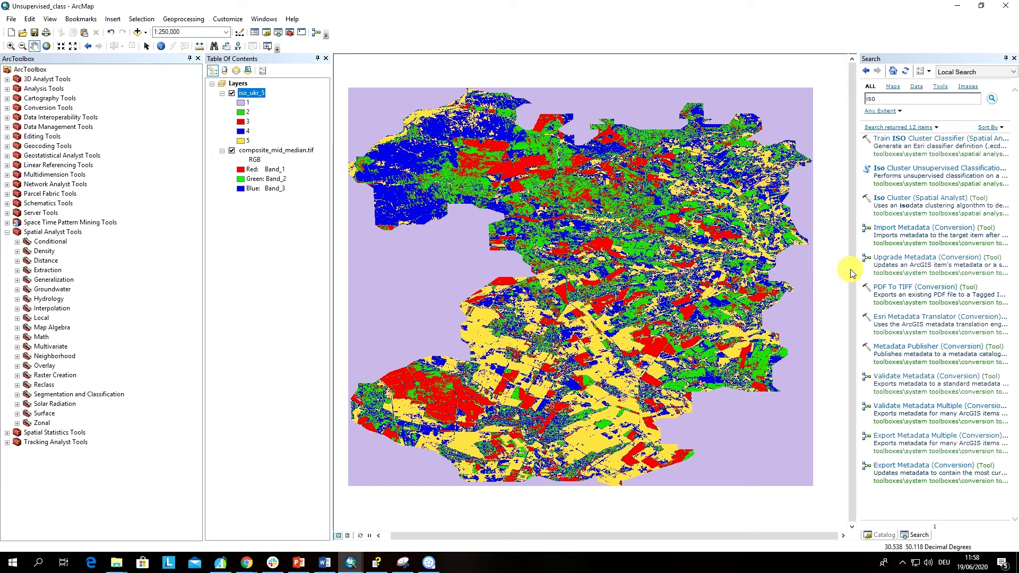
Load composite_mid_median.tif into Iso Cluster, then cancel the signature file and close the tool
left_click(902, 200)
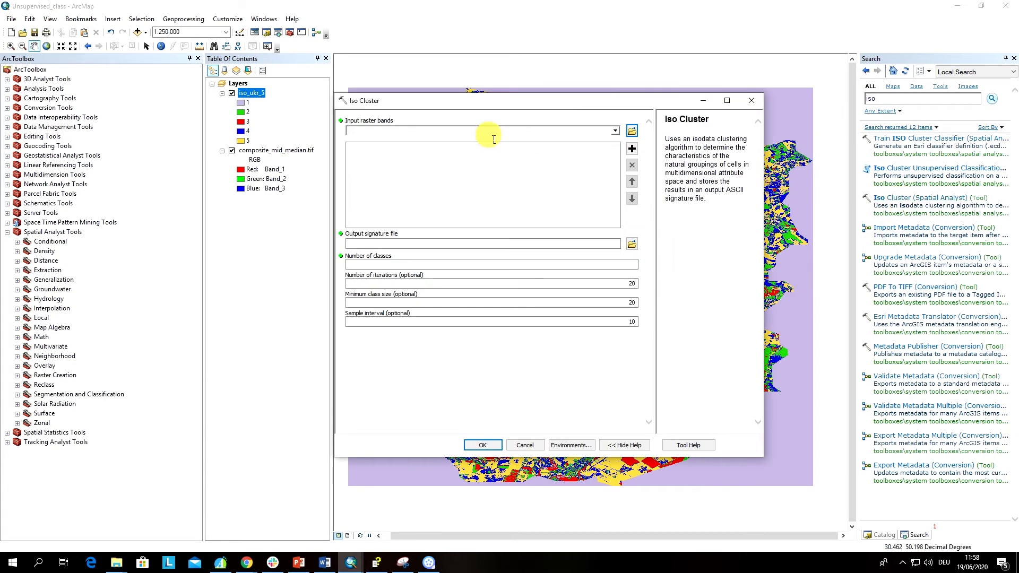
left_click(616, 131)
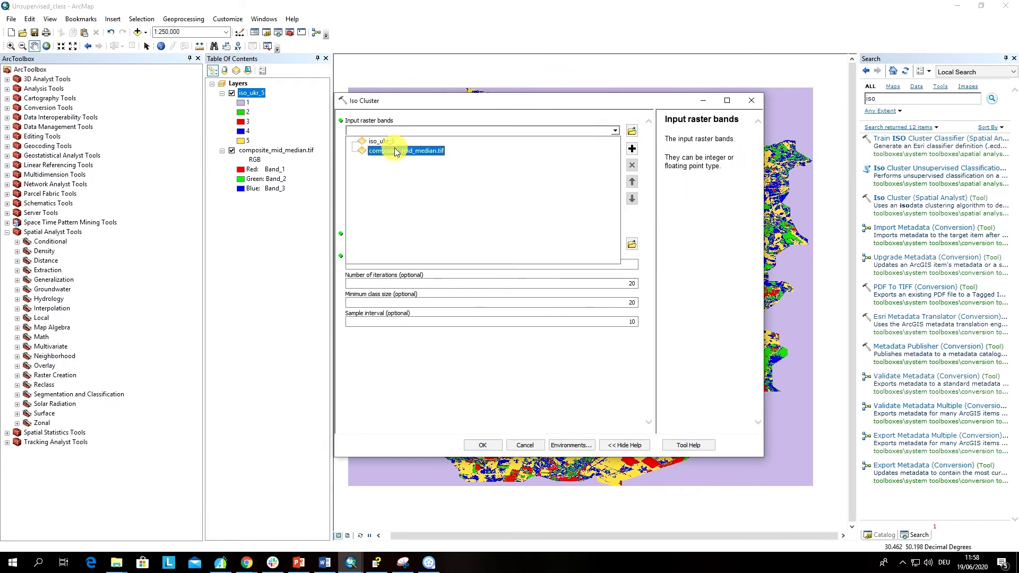
left_click(396, 151)
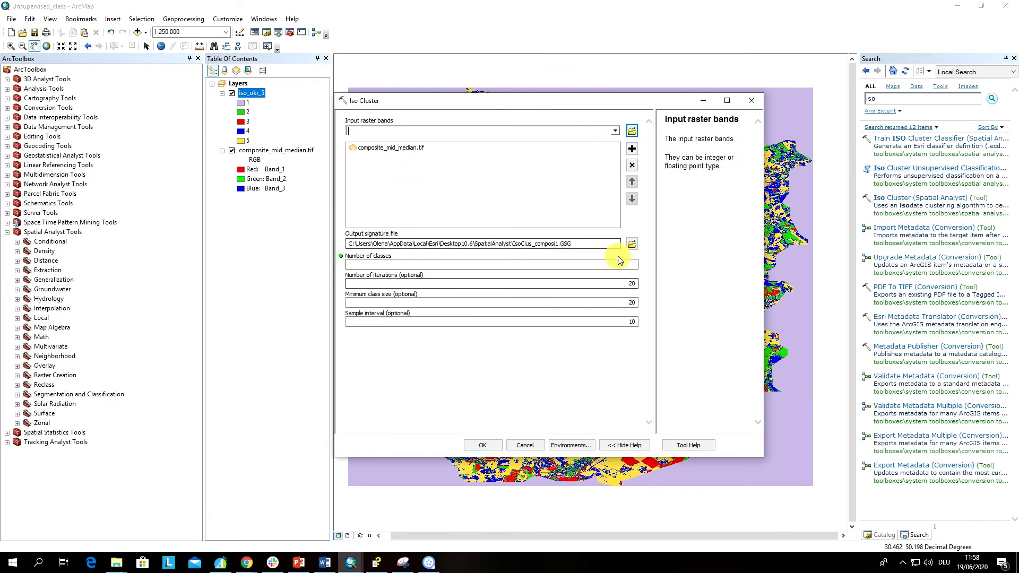
left_click(631, 243)
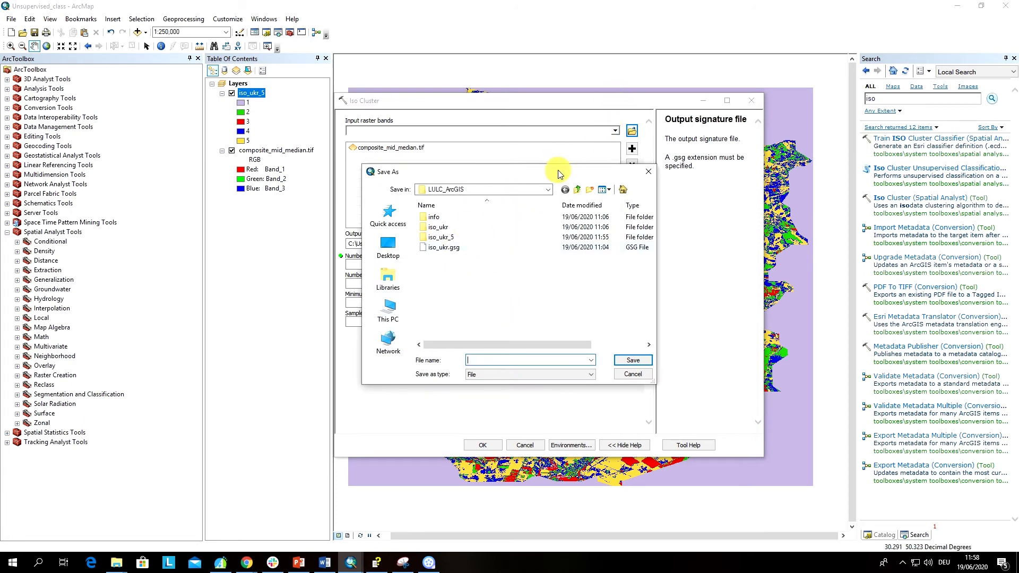
mouse_move(560, 177)
left_mouse_down()
mouse_move(618, 225)
mouse_move(621, 306)
left_mouse_up()
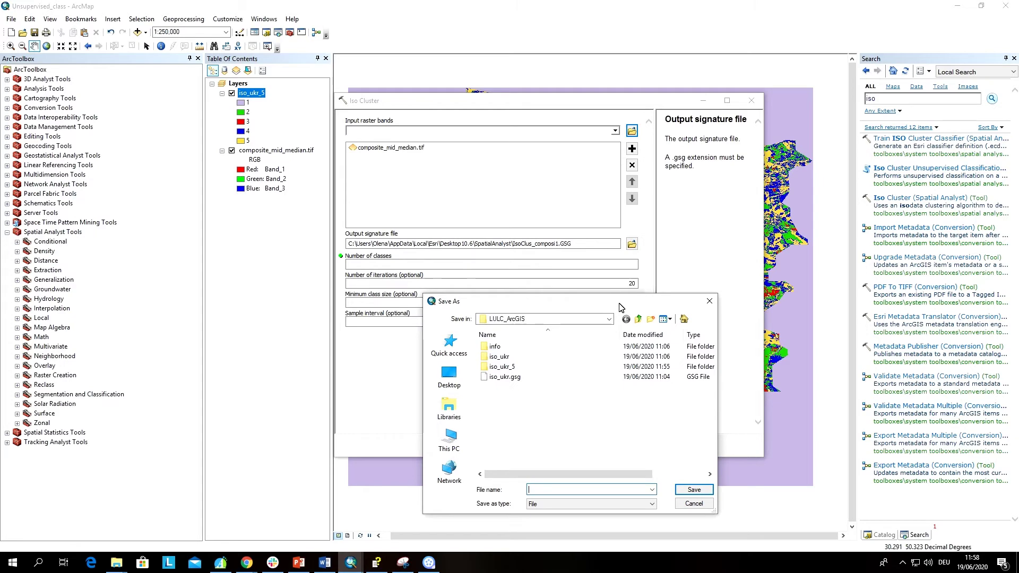
left_click(709, 300)
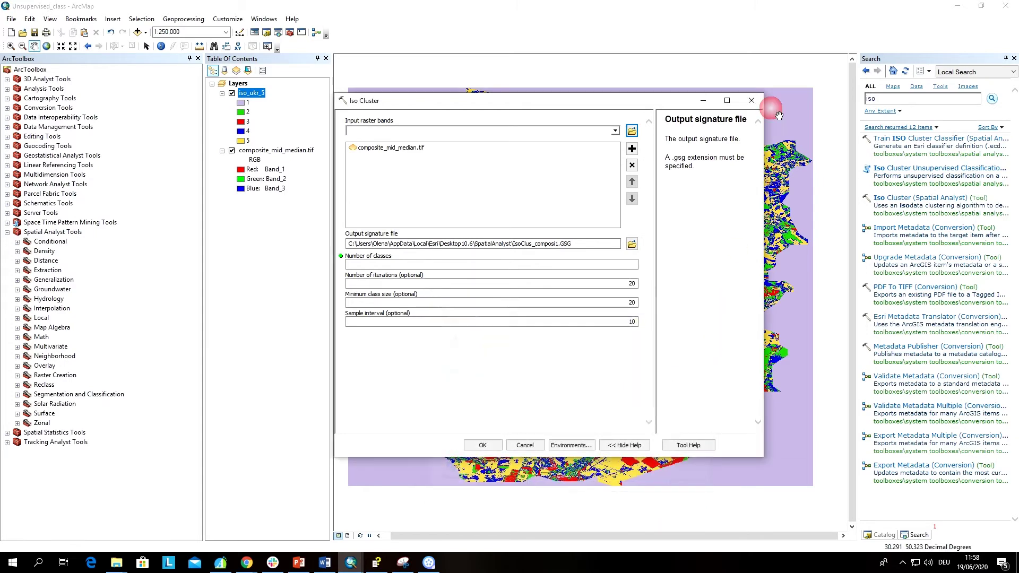
left_click(752, 101)
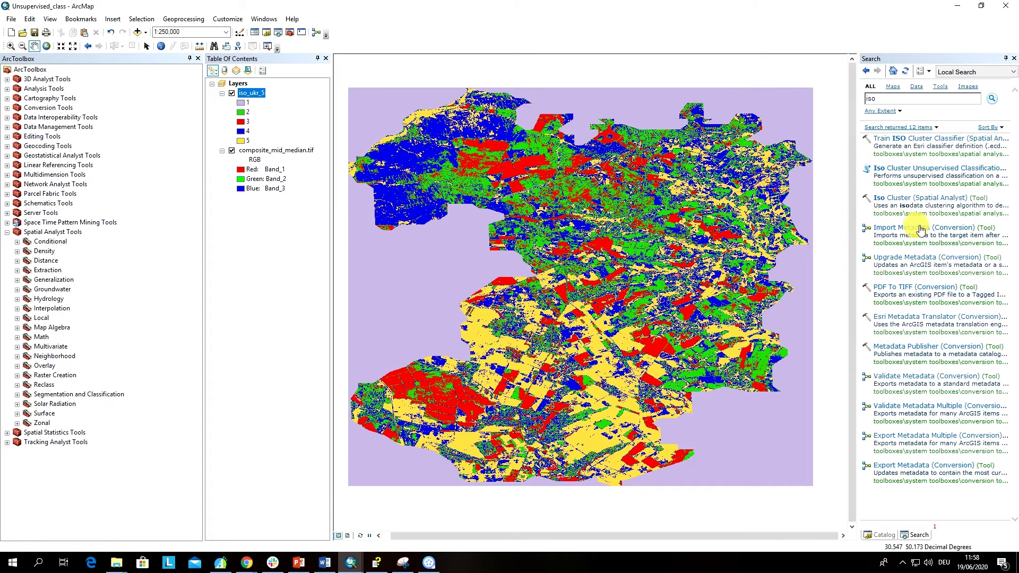
Set up Iso Cluster Unsupervised Classification on composite_mid_median.tif with 10 classes and no signature file
left_click(918, 173)
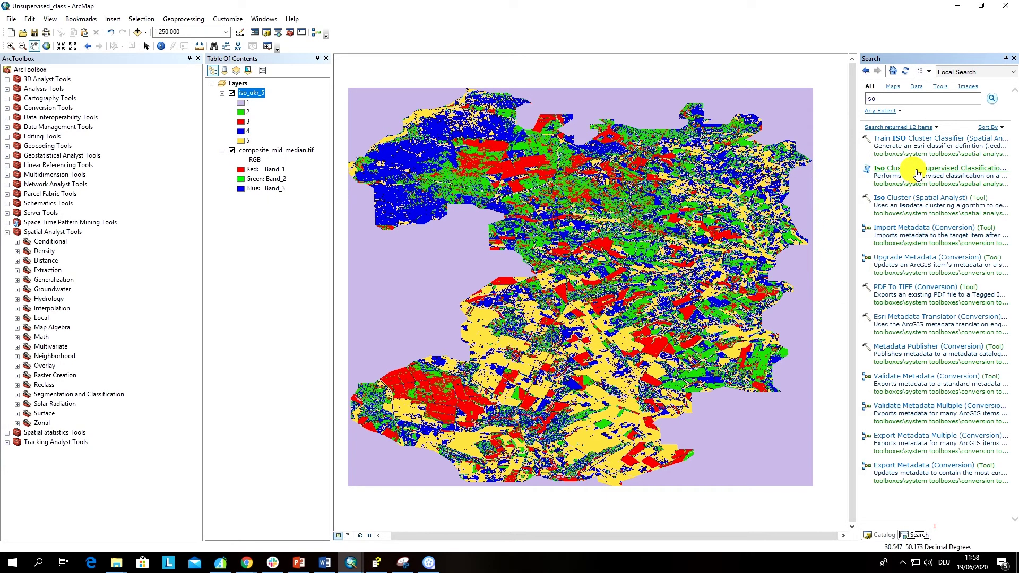
left_click(615, 131)
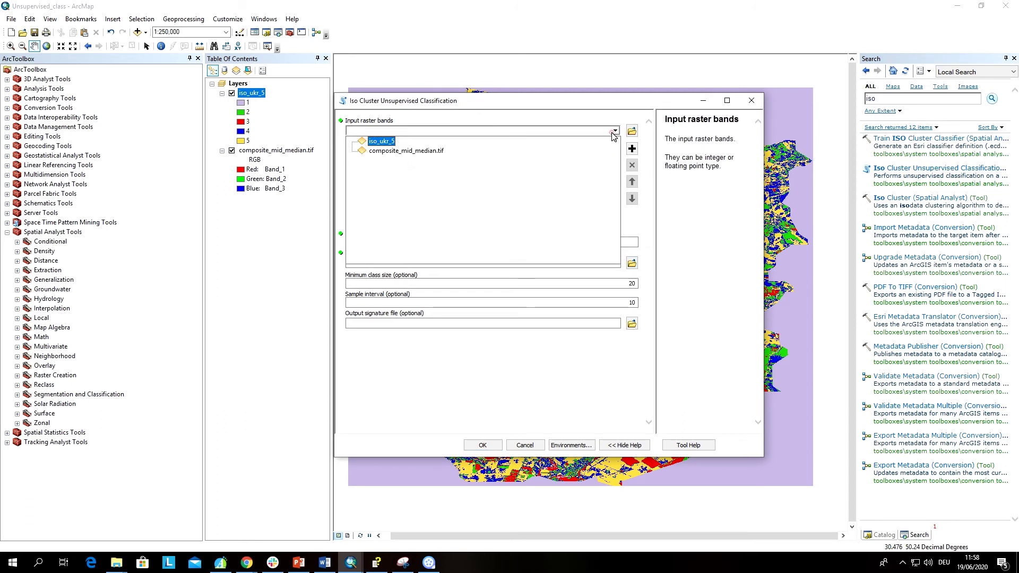
left_click(384, 143)
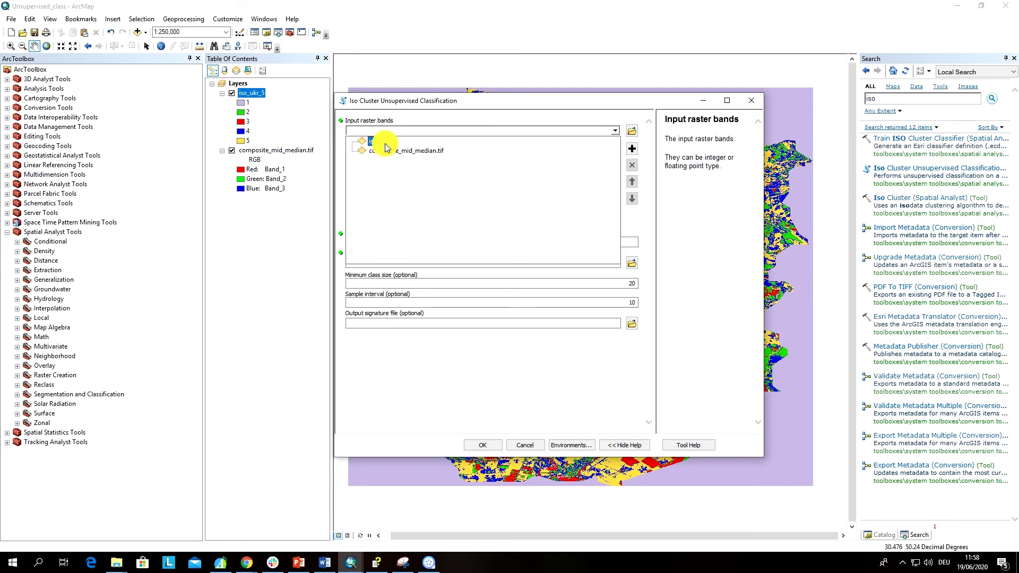
left_click(387, 150)
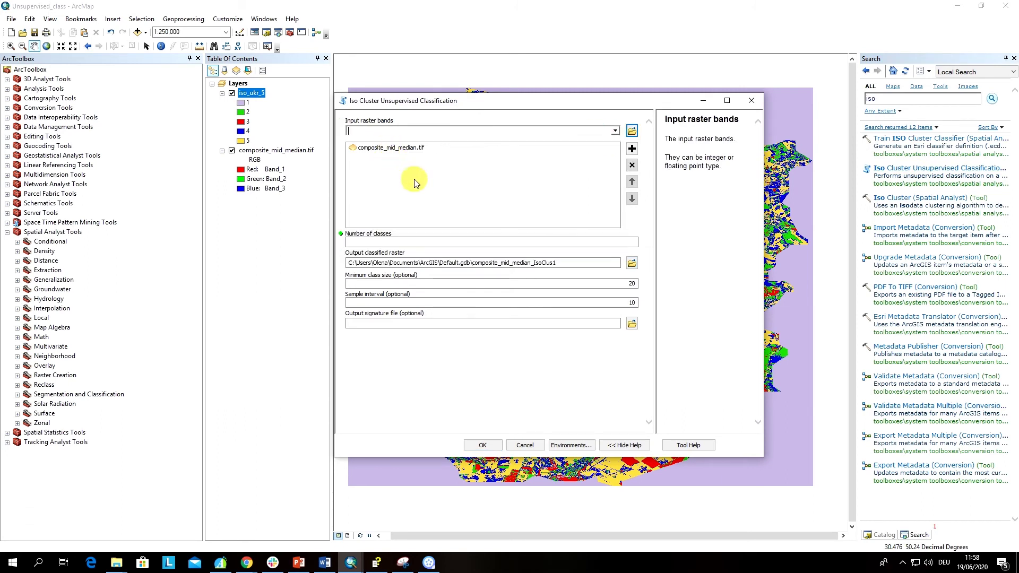
left_click(610, 243)
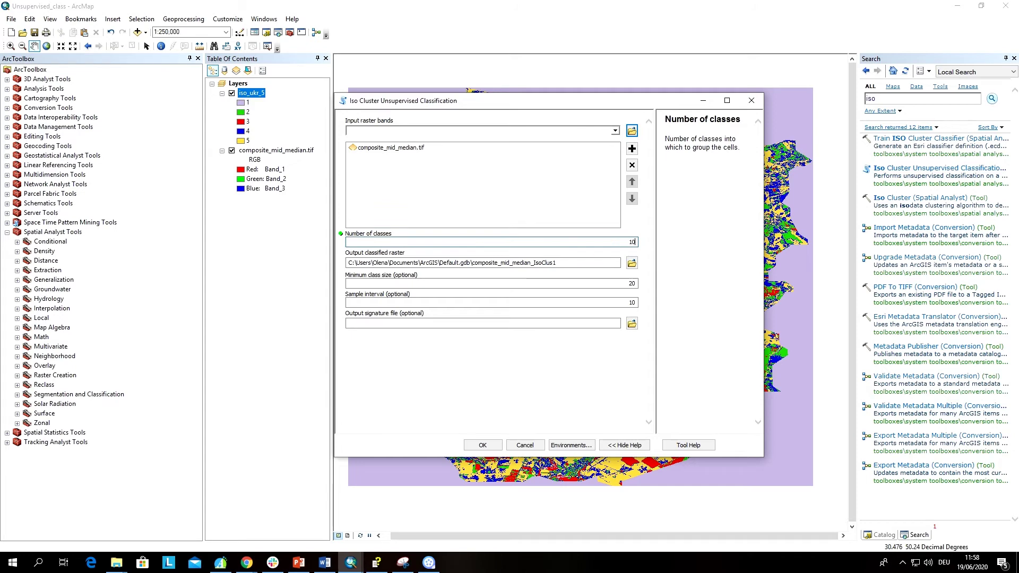
left_click(631, 324)
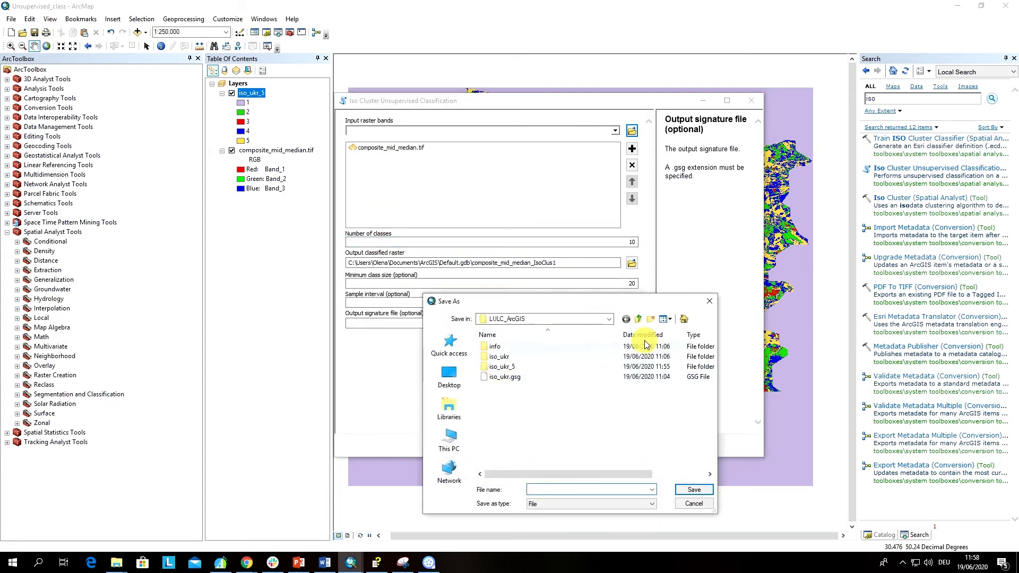
left_click(709, 301)
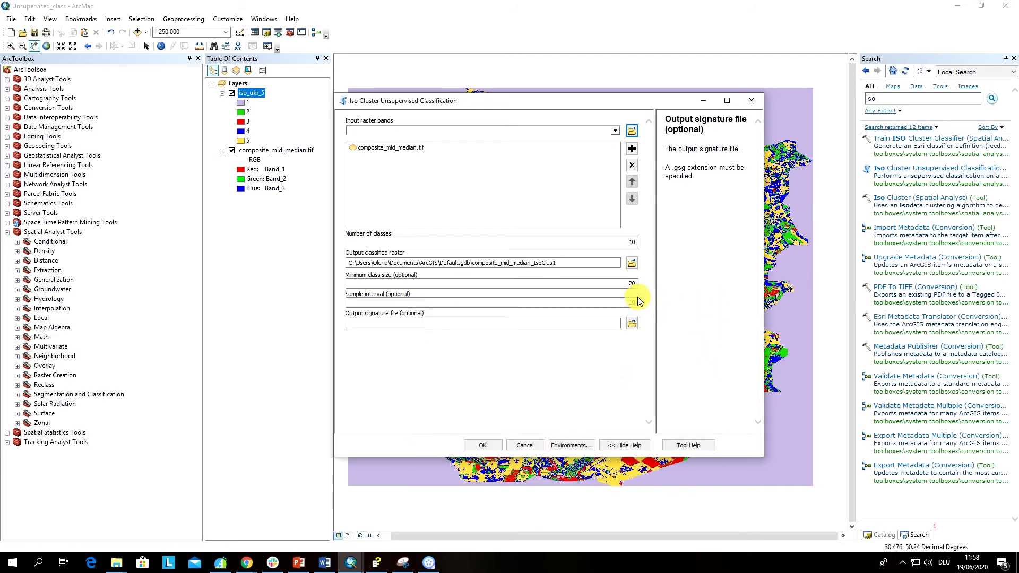
Name the output raster iso_ukr_10 and run the ten-class classification
left_click(632, 263)
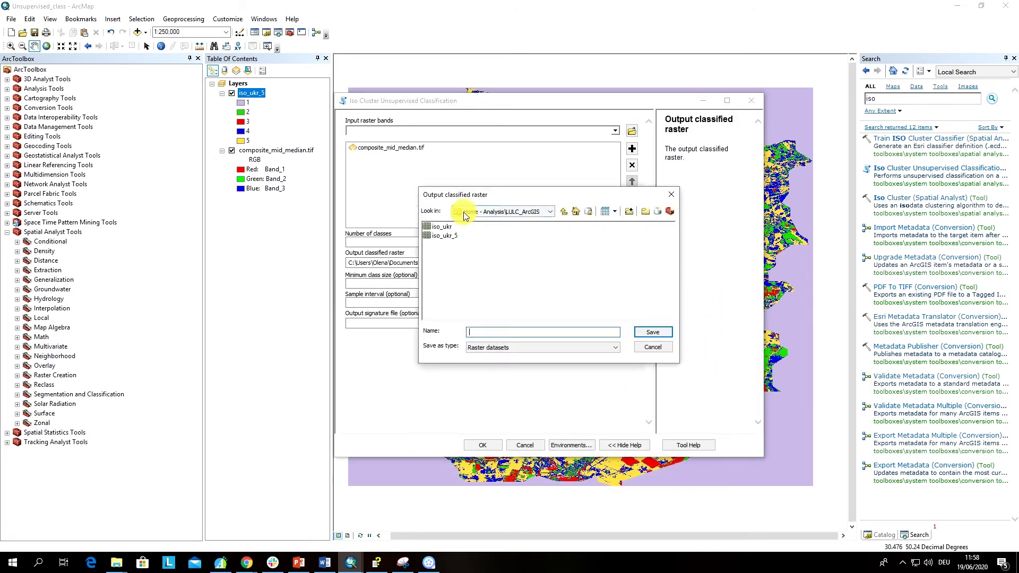
left_click(459, 237)
left_click(507, 334)
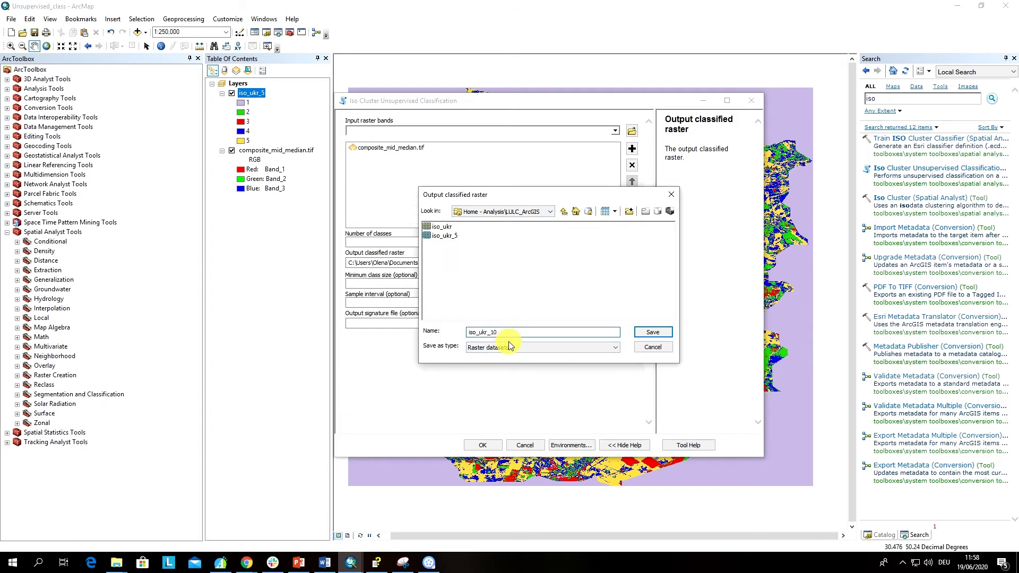
type("10")
left_click(652, 332)
left_click(482, 444)
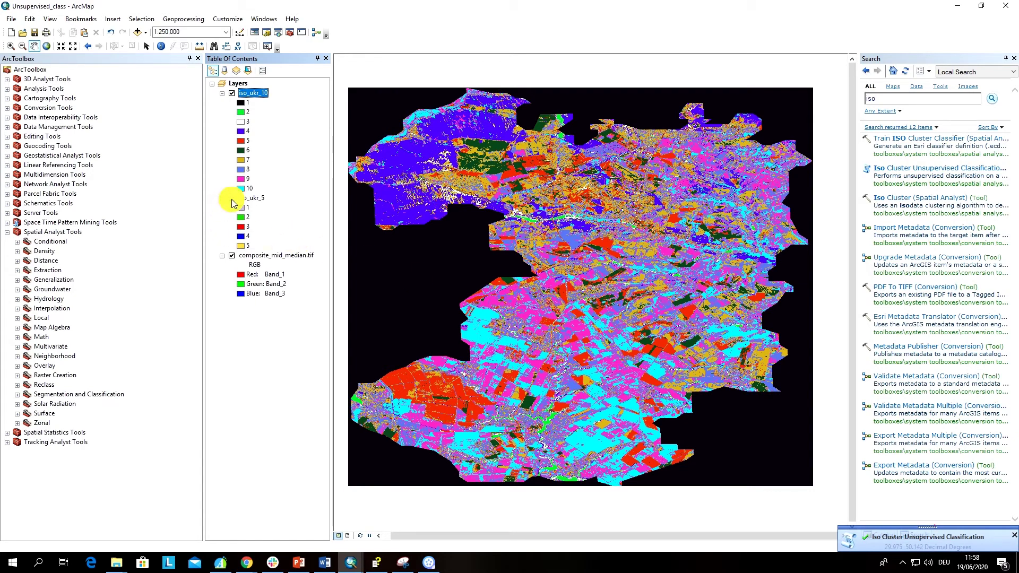
Hide iso_ukr_5 and switch iso_ukr_10 off, on and off over the composite
left_click(231, 199)
left_click(231, 94)
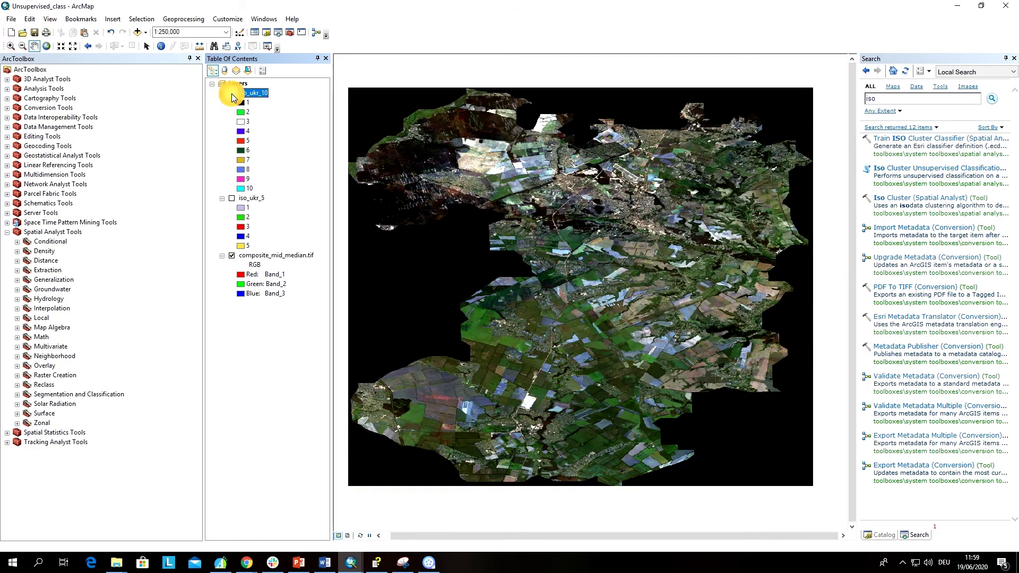
left_click(232, 93)
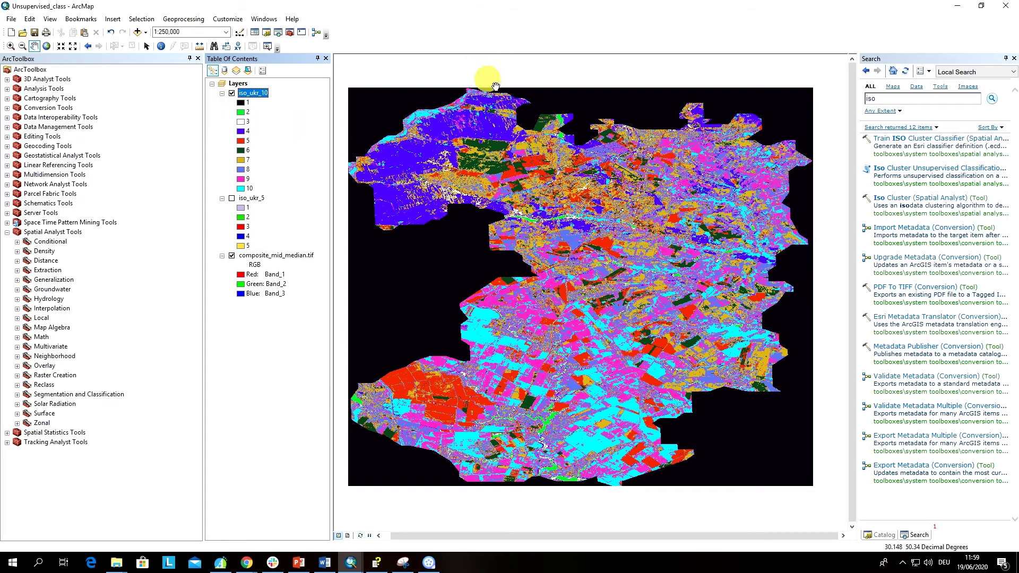
left_click(231, 94)
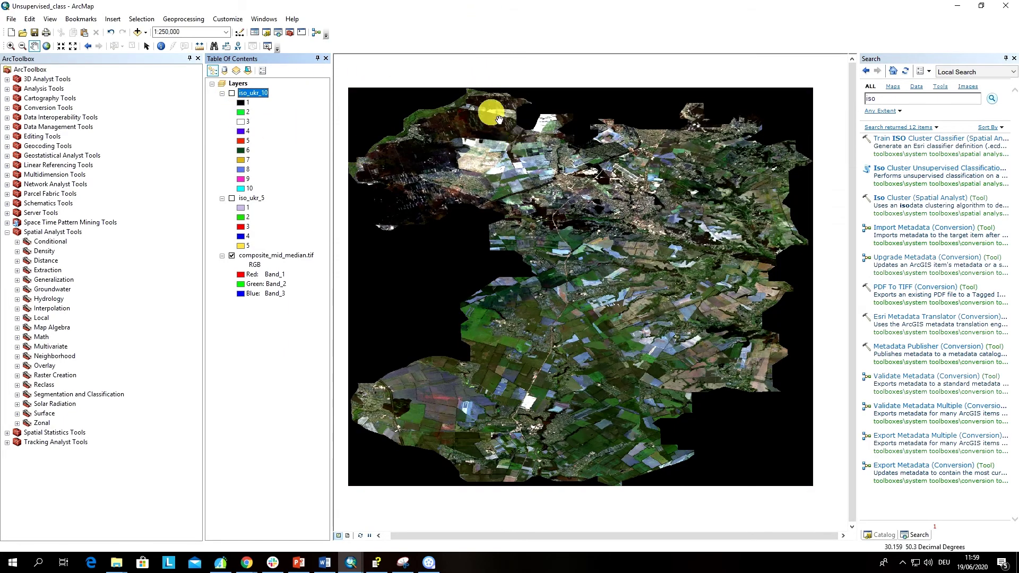
Zoom and pan the imagery while toggling iso_ukr_10 to compare, leaving it hidden
scroll(442, 188, "up", 3)
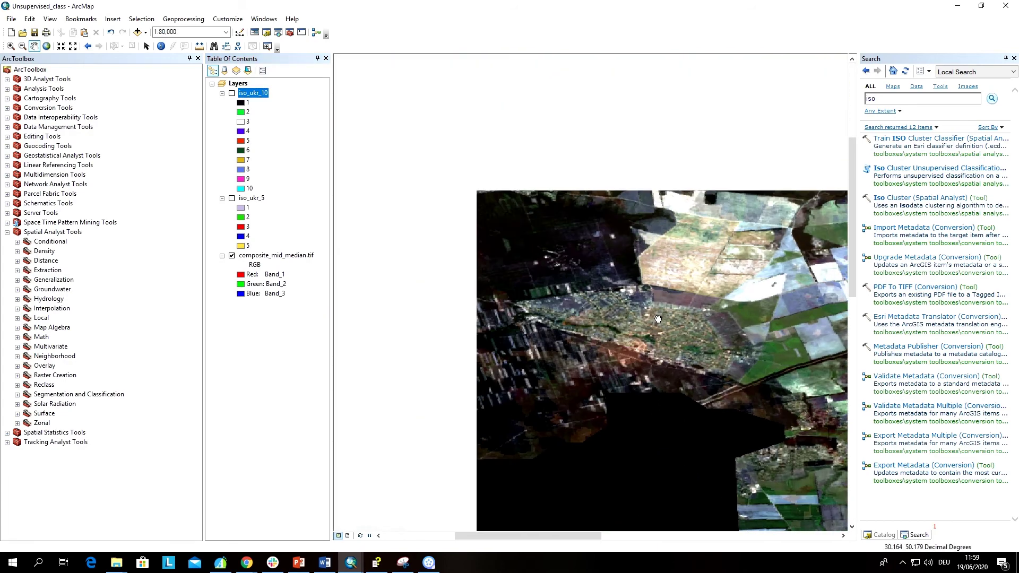
left_click_drag(658, 319, 524, 278)
scroll(530, 276, "down", 4)
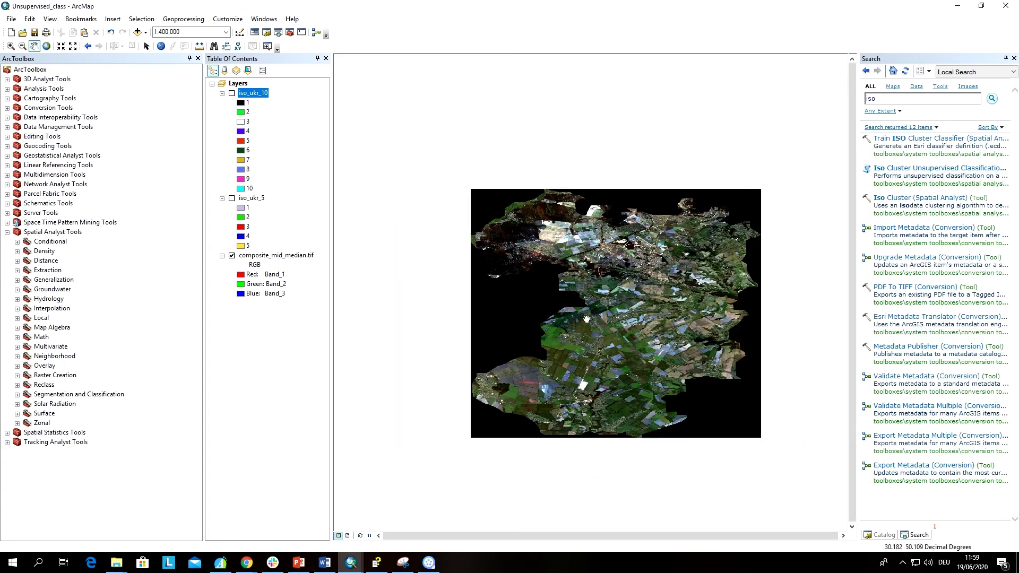
scroll(531, 276, "up", 2)
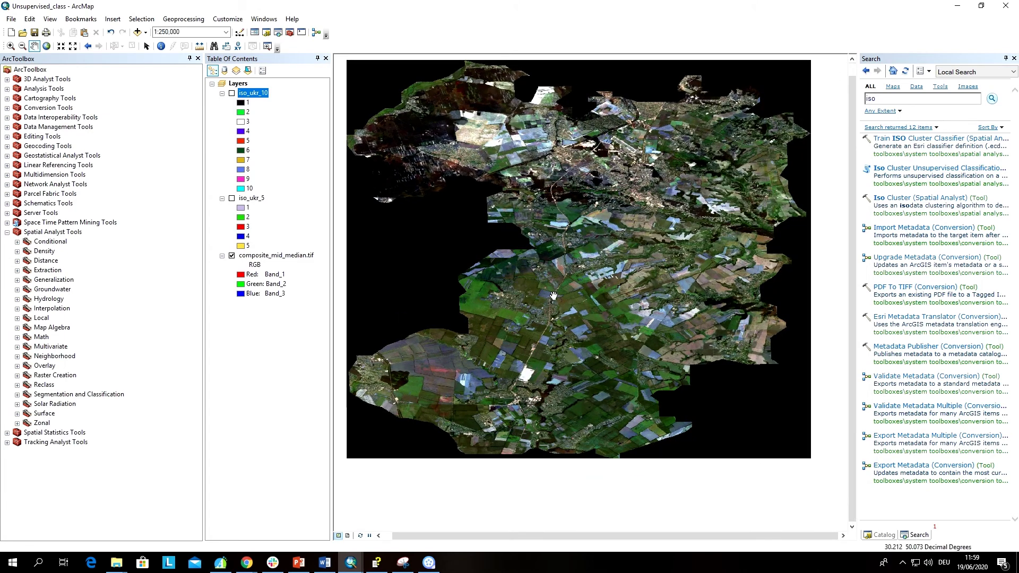
left_click(231, 95)
left_click(232, 96)
left_click(232, 95)
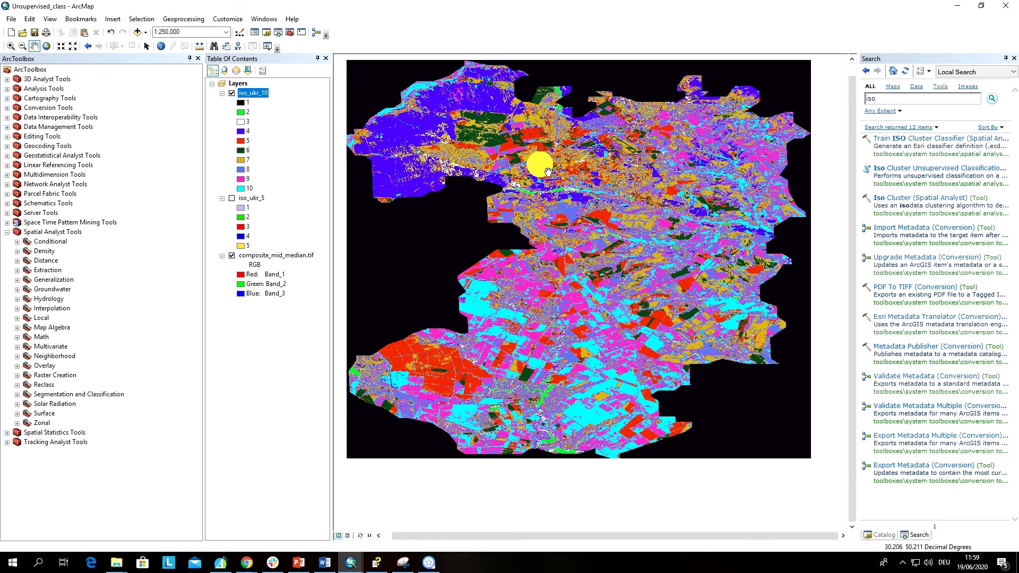
left_click(231, 95)
left_click(232, 95)
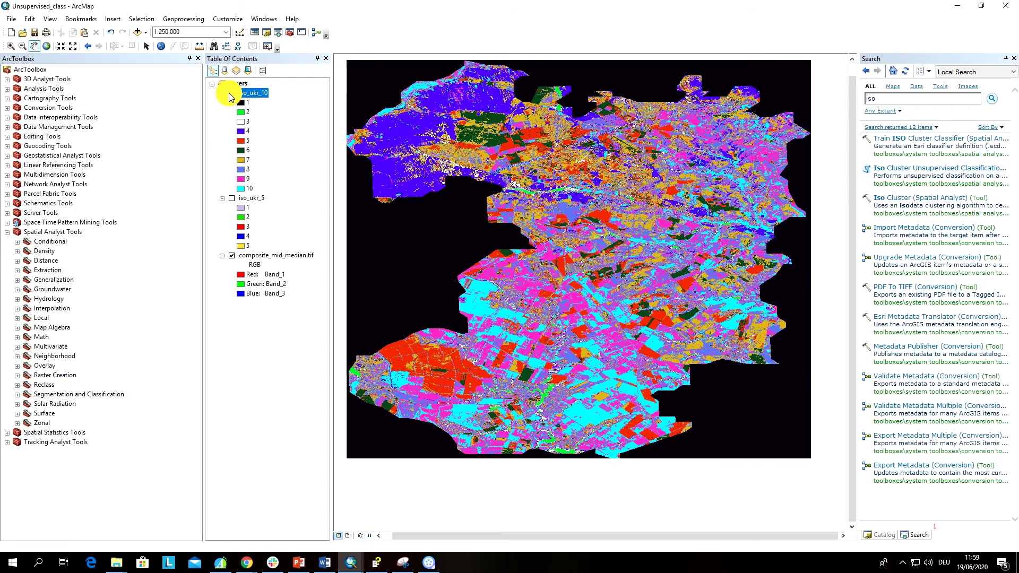
left_click(231, 95)
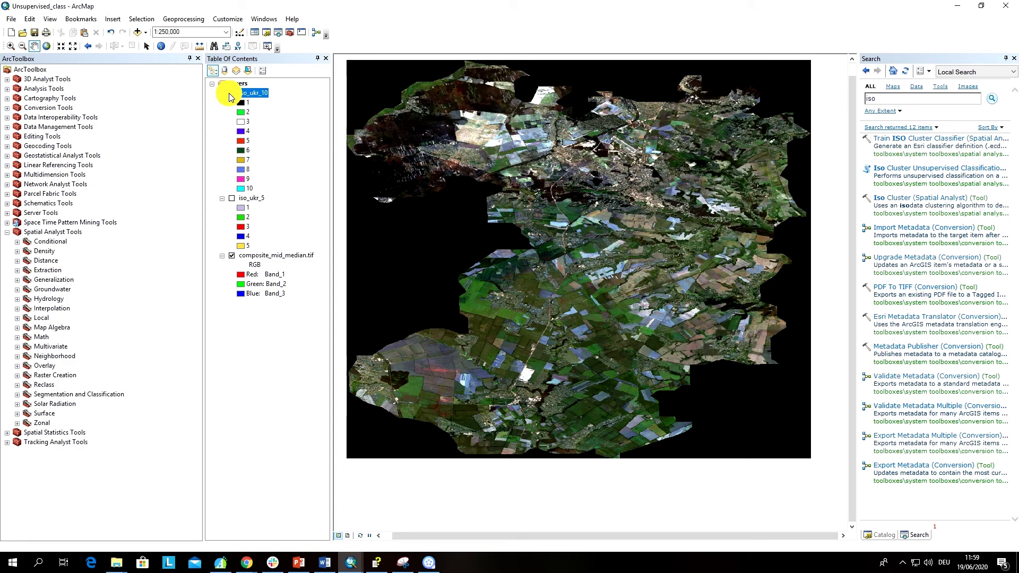
left_click(232, 94)
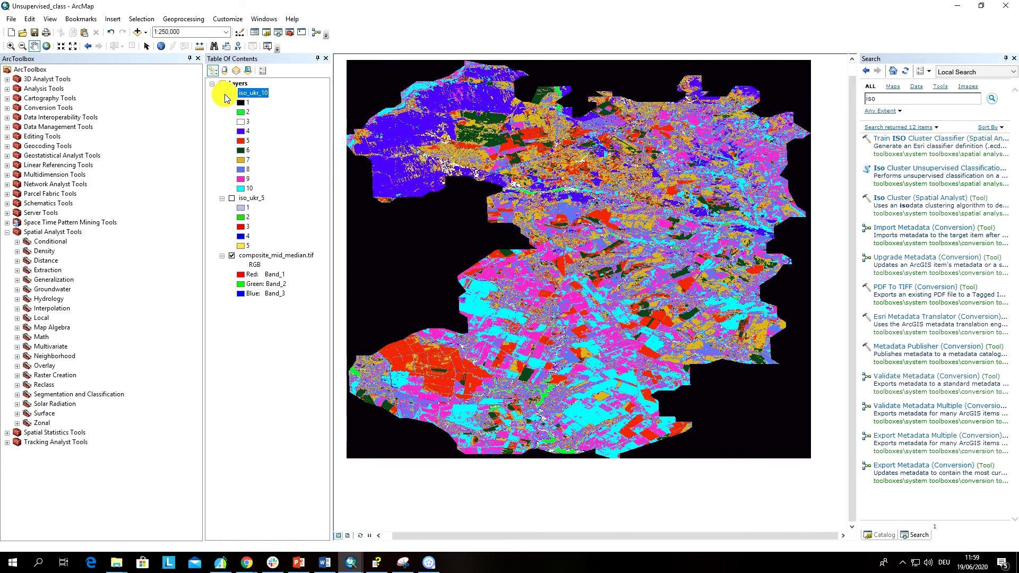